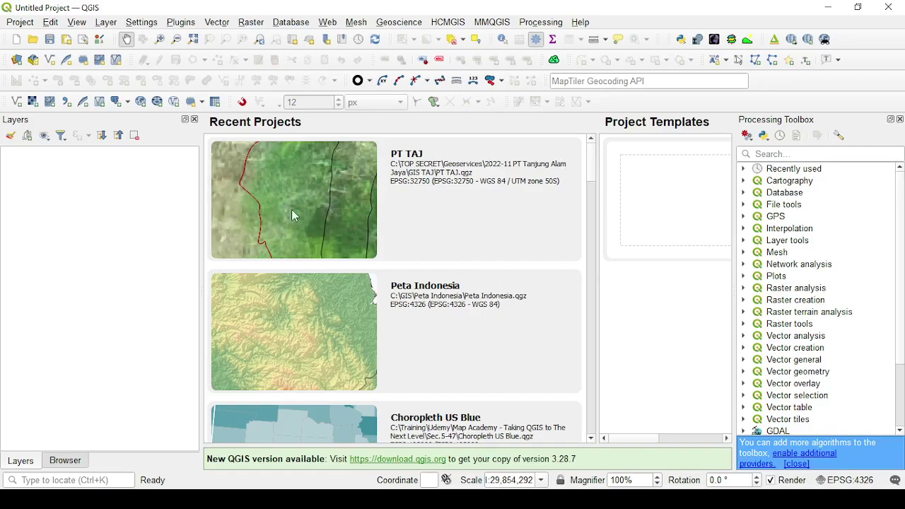
Create a new empty project
click(16, 41)
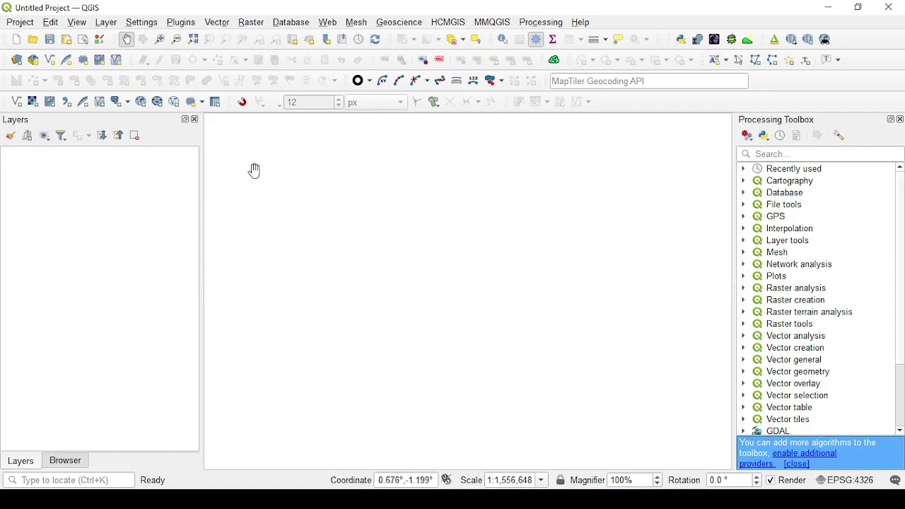
click(177, 24)
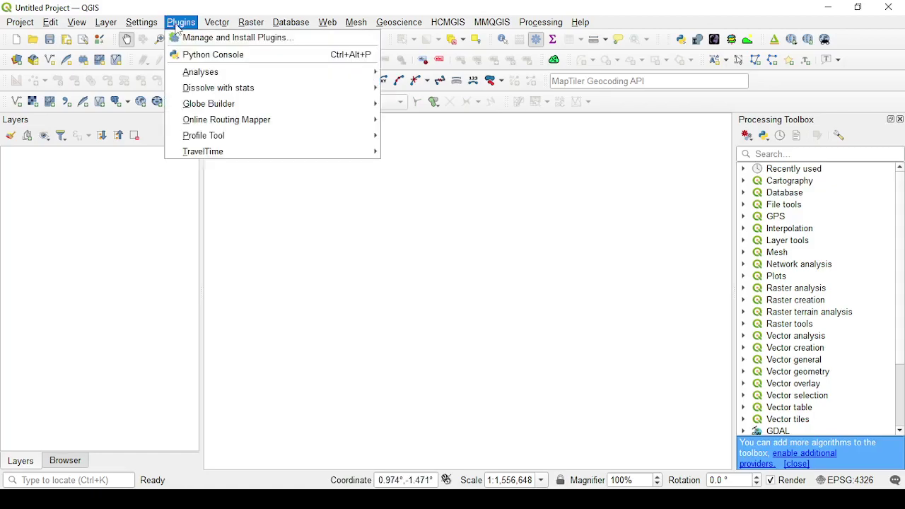
click(182, 31)
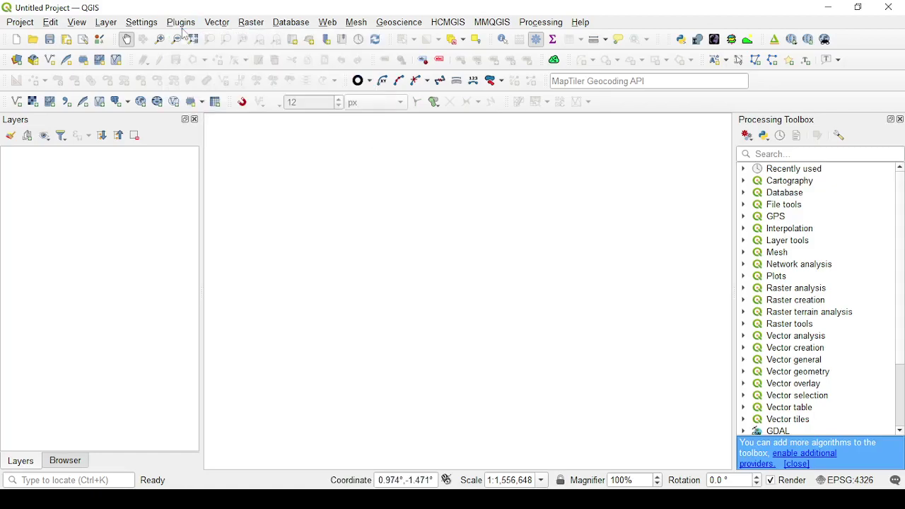
Increase the toolbar icon size in the application options
click(74, 26)
mouse_move(58, 26)
mouse_move(93, 25)
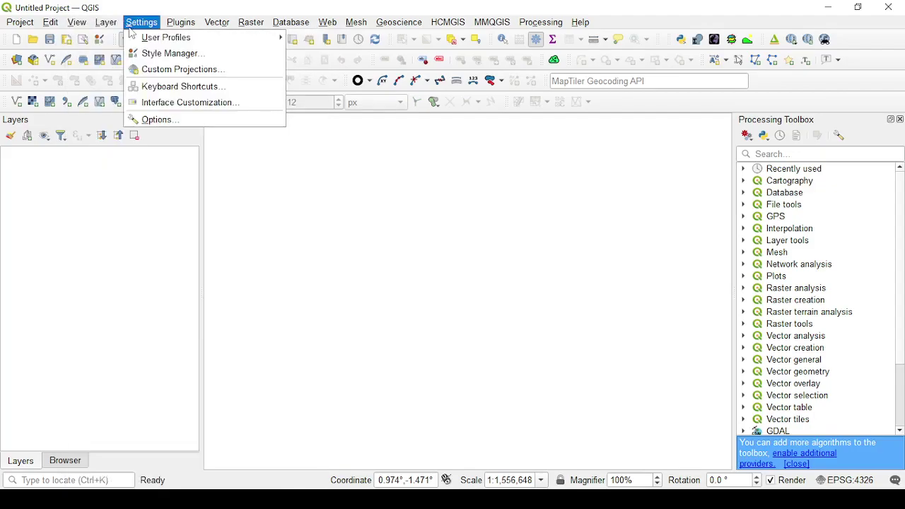
click(175, 119)
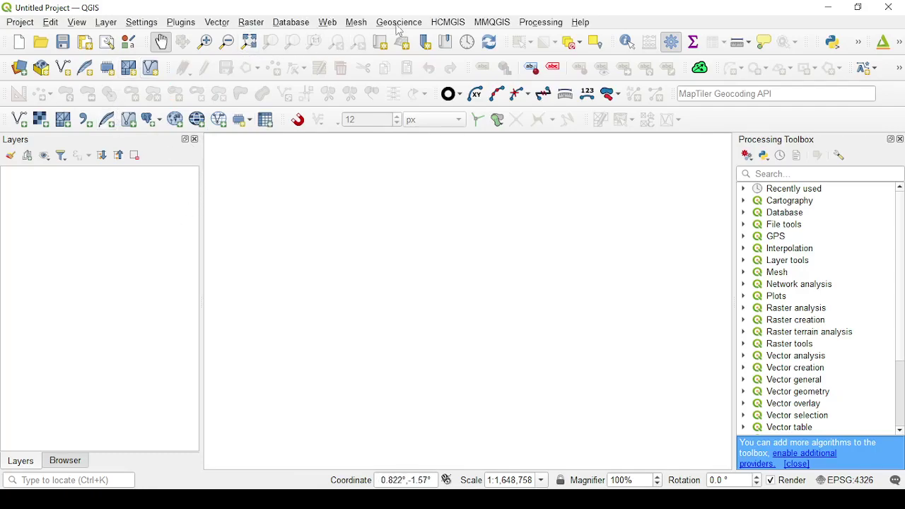
click(448, 22)
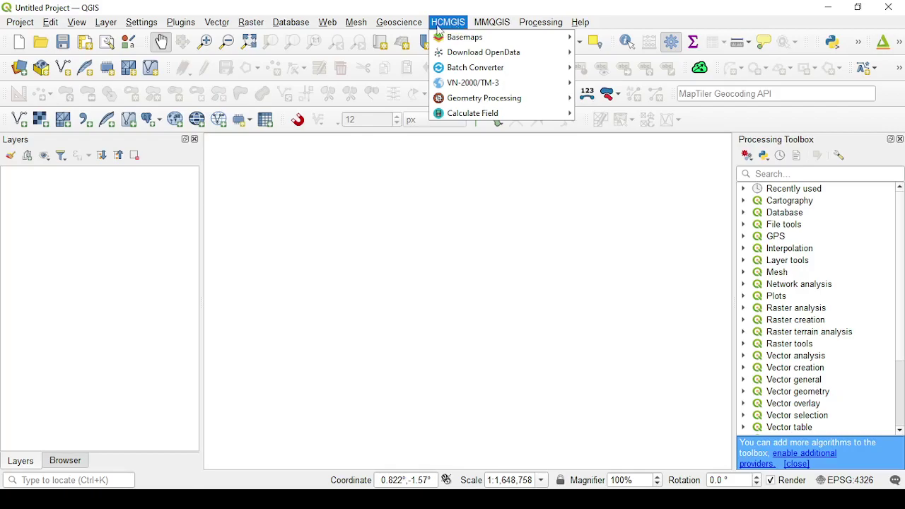
click(436, 6)
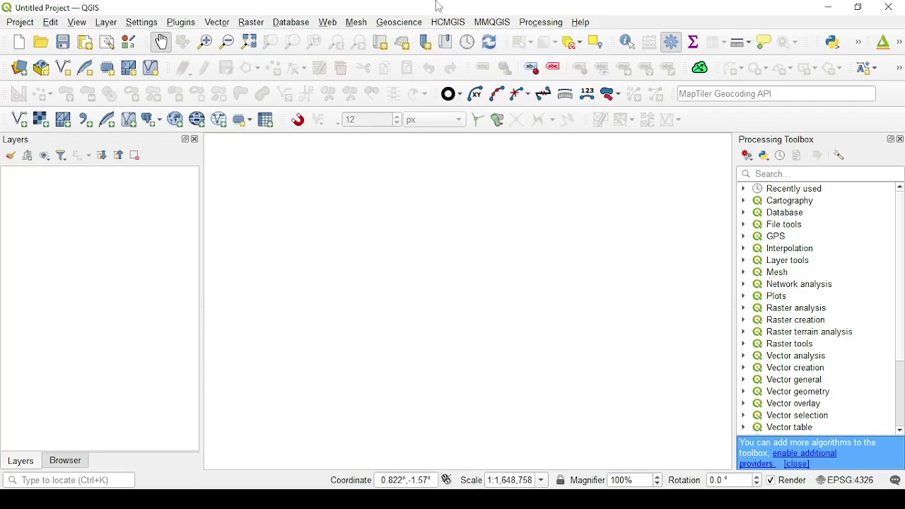
click(447, 22)
mouse_move(450, 32)
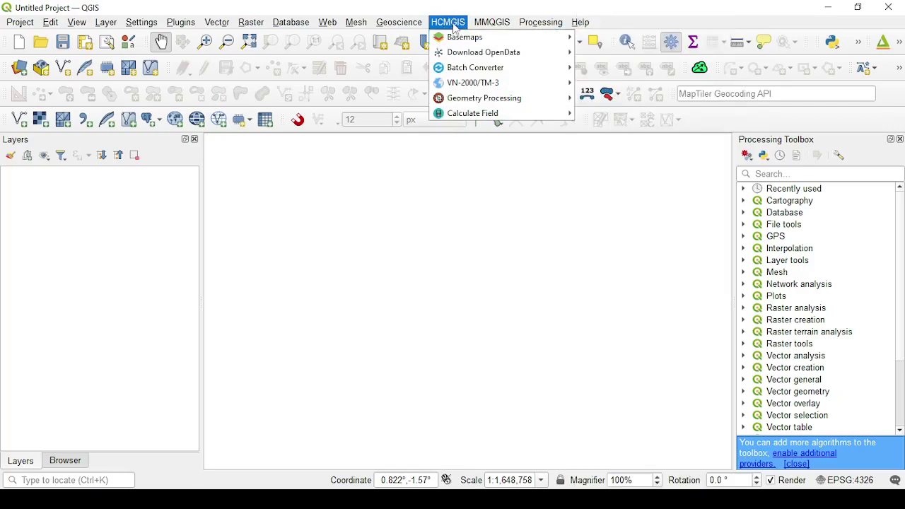
click(433, 7)
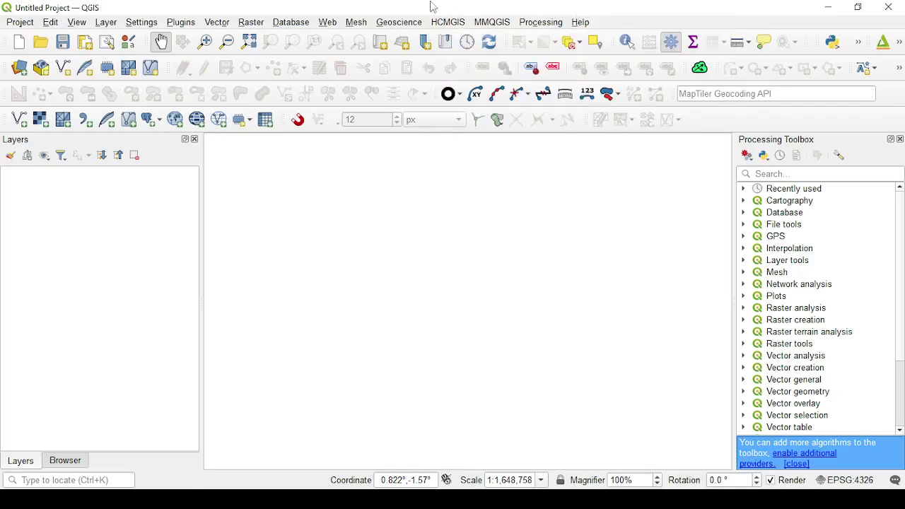
Search all plugins for "hcmgis" in the plugin manager, view the HCMGIS plugin's details and close the manager
click(188, 25)
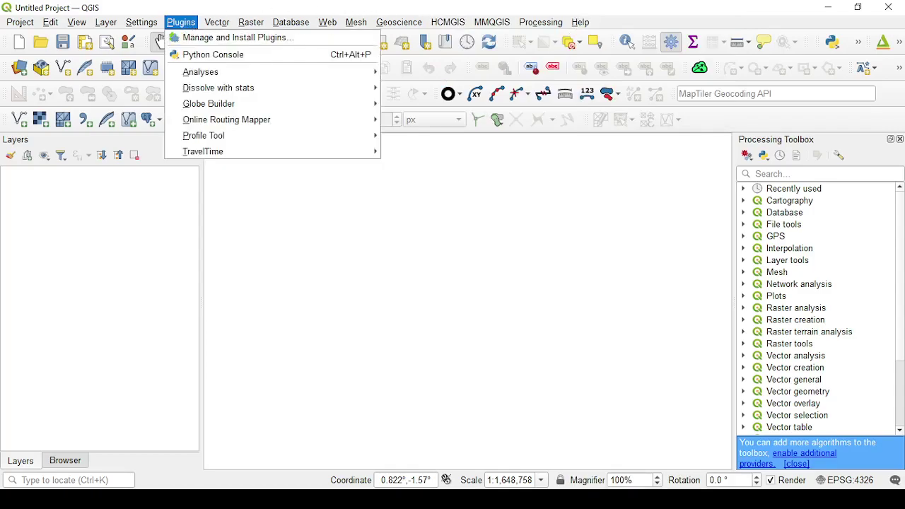
click(238, 38)
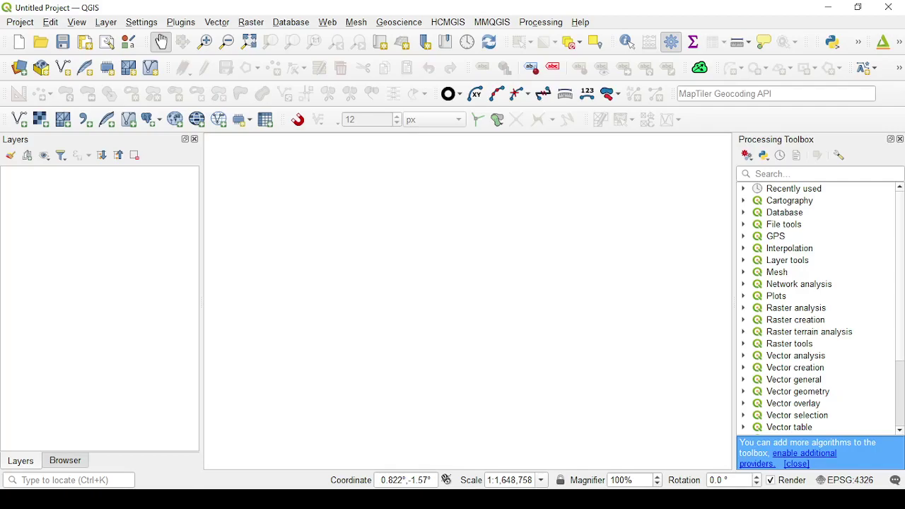
click(217, 7)
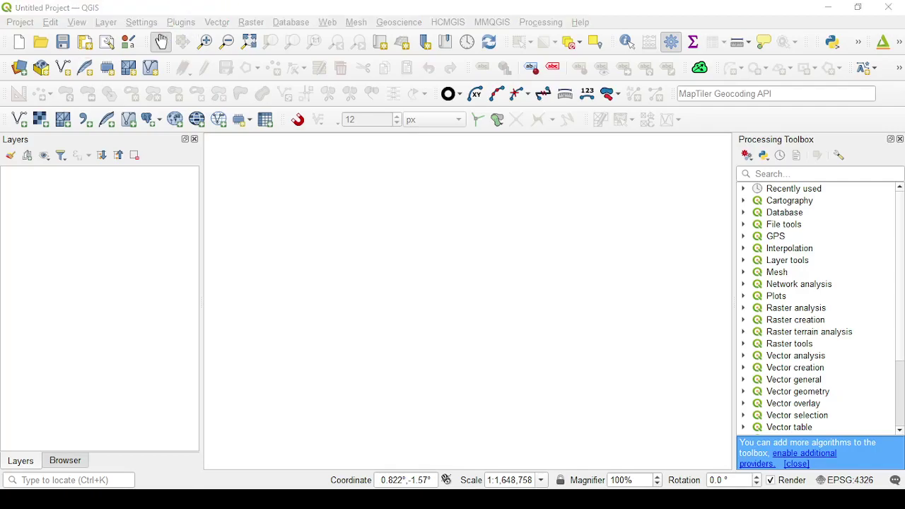
click(181, 22)
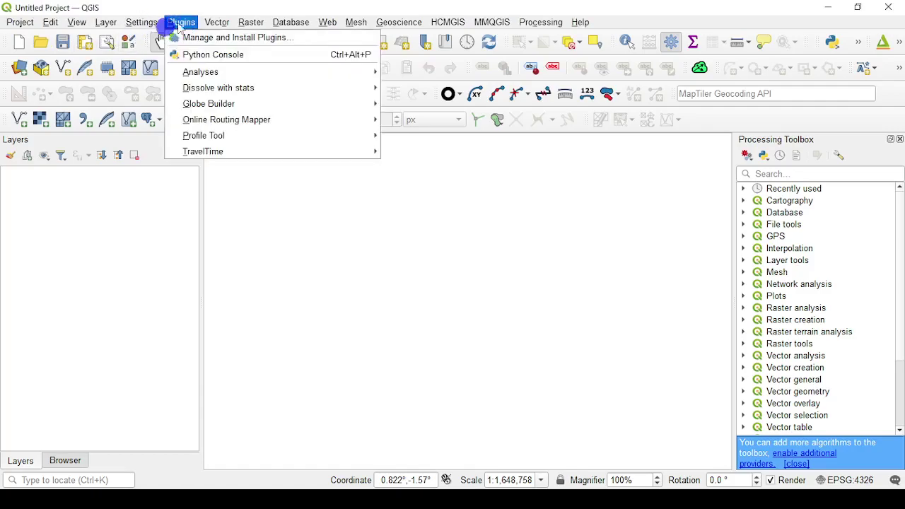
mouse_move(240, 88)
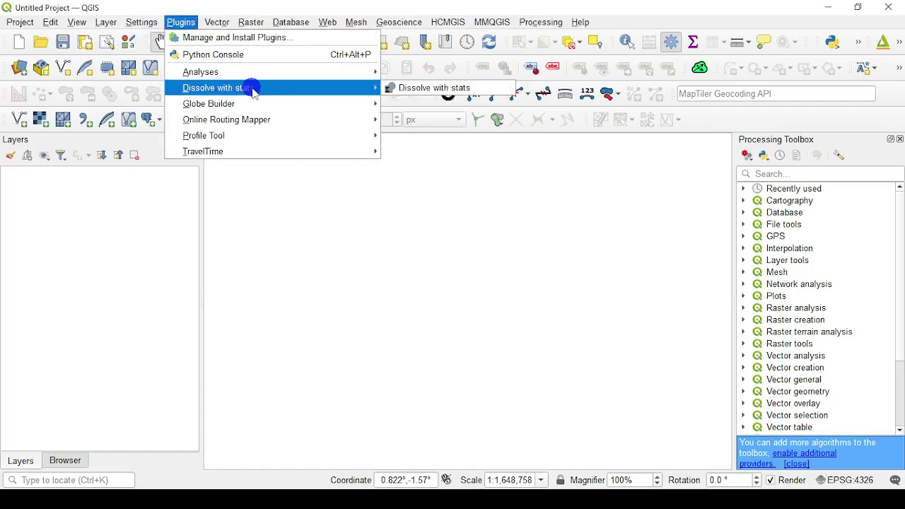
click(248, 38)
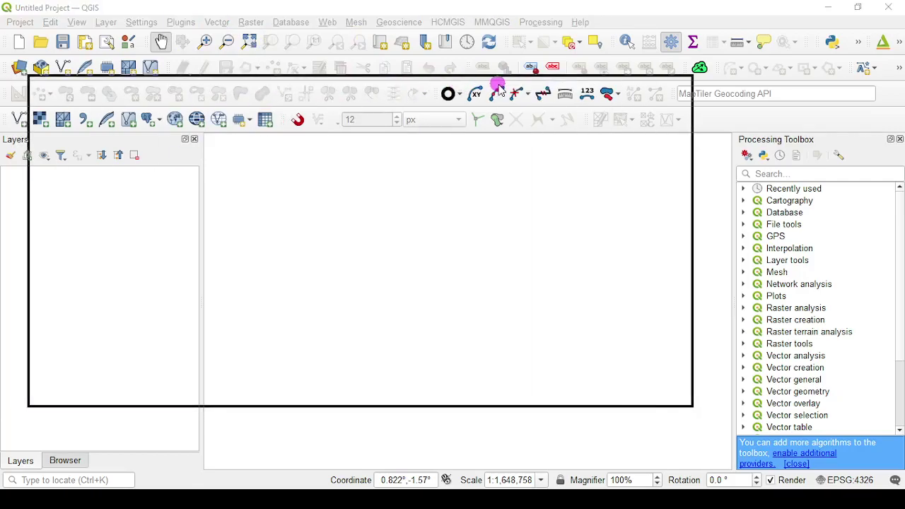
click(146, 113)
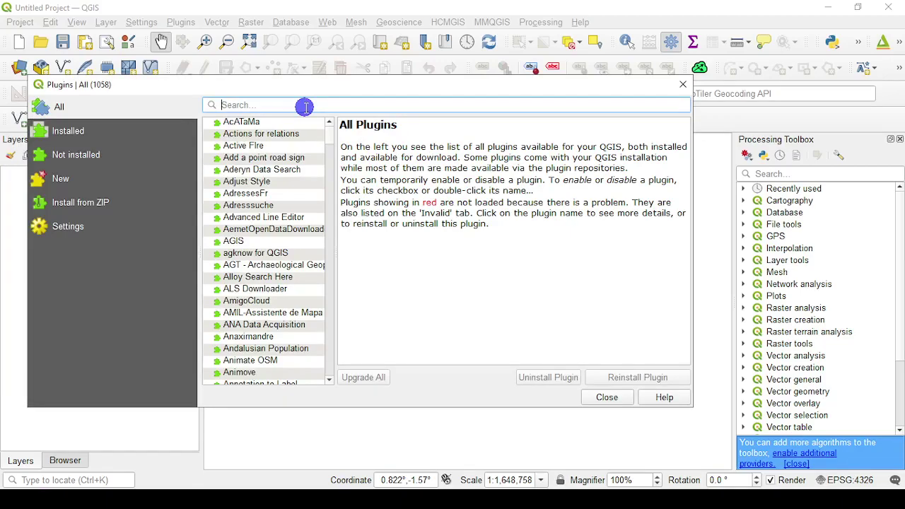
text(hcmgis)
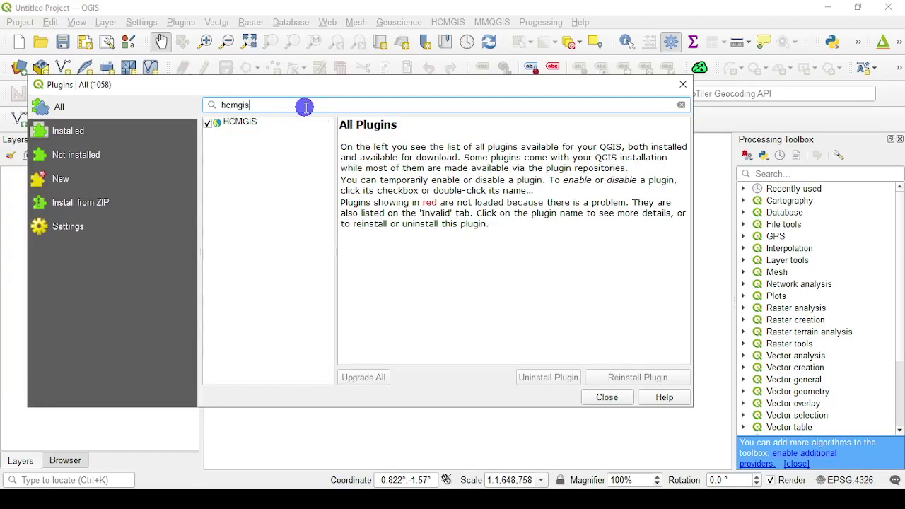
click(257, 122)
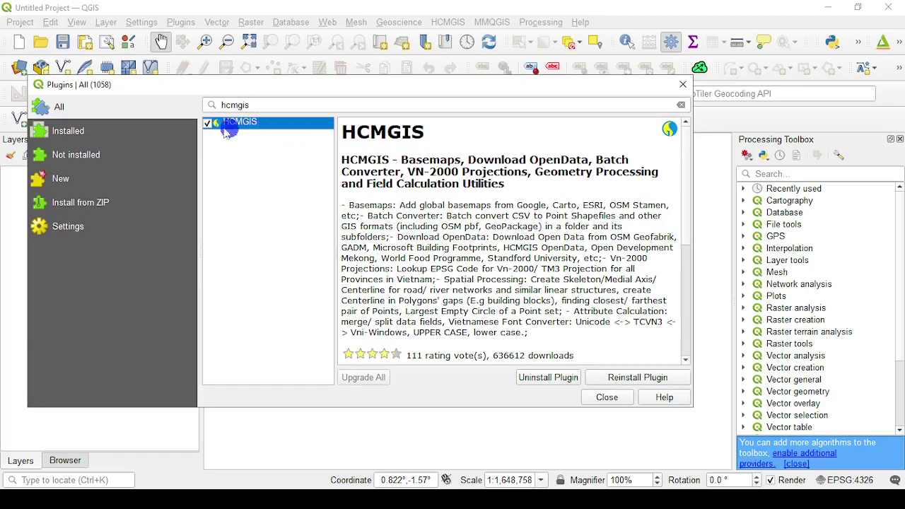
click(606, 398)
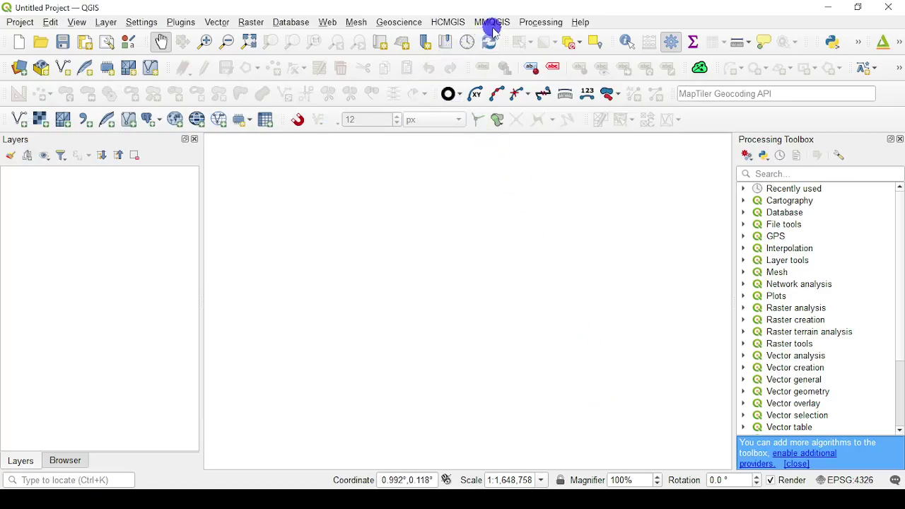
Add the Google Satellite basemap to the project with the HCMGIS plugin
click(450, 23)
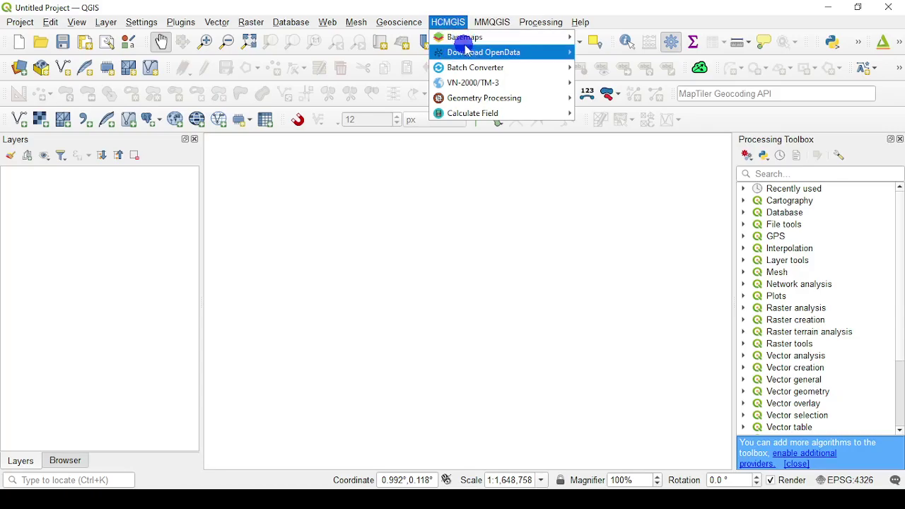
mouse_move(464, 36)
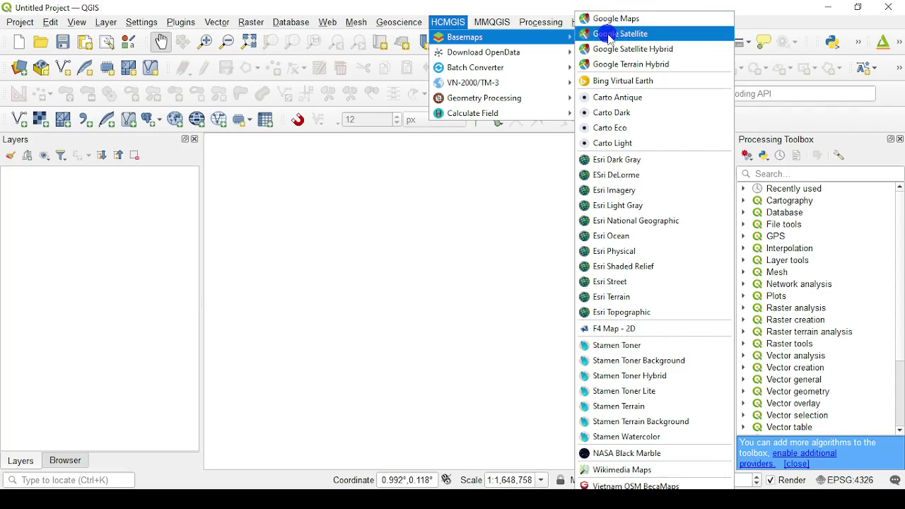
click(609, 36)
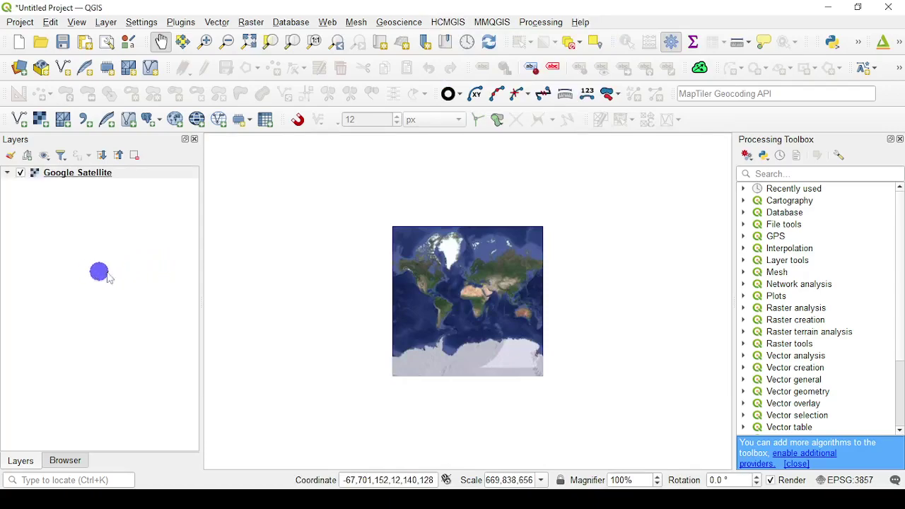
Zoom the satellite map from the world view to the west coast of Sumbawa and close the Processing Toolbox
drag(487, 317, 389, 295)
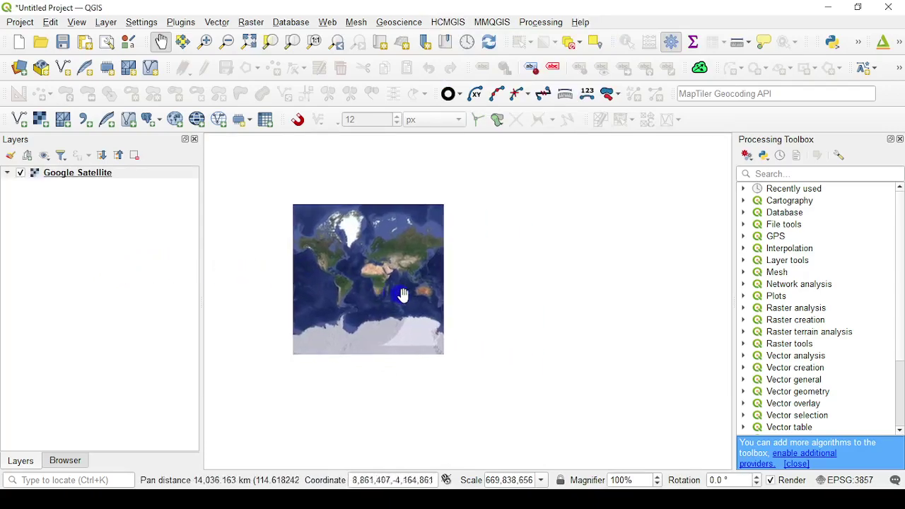
scroll(405, 290, up, 4)
drag(459, 273, 386, 268)
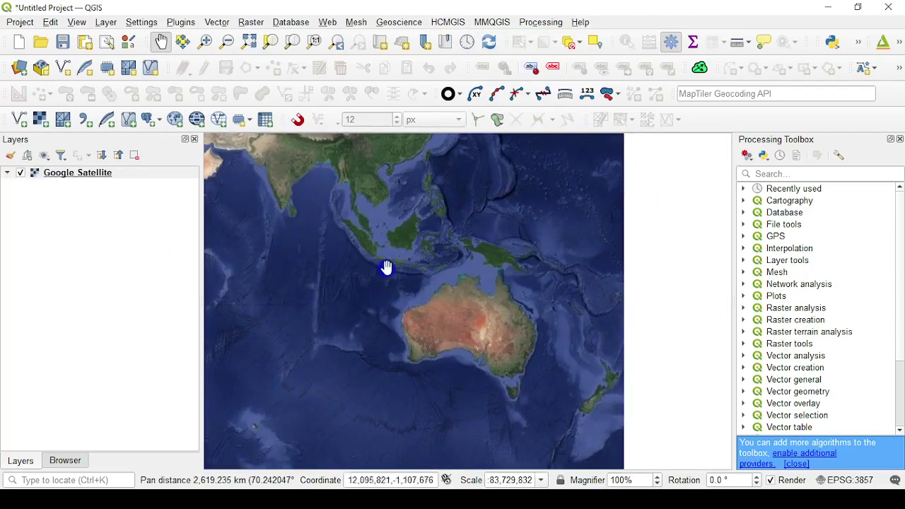
scroll(396, 253, up, 1)
scroll(453, 295, up, 1)
drag(453, 295, 347, 234)
scroll(398, 276, up, 2)
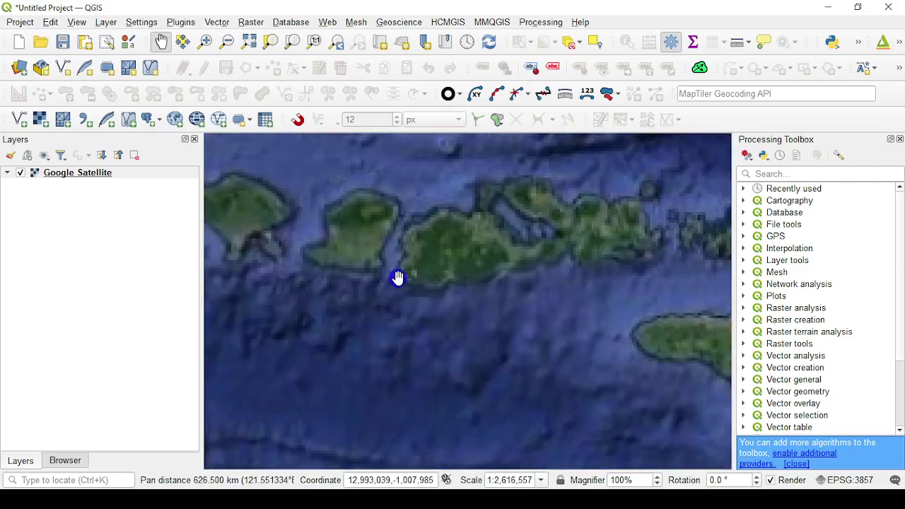
scroll(405, 259, up, 2)
scroll(414, 236, up, 2)
drag(410, 210, 406, 241)
click(899, 139)
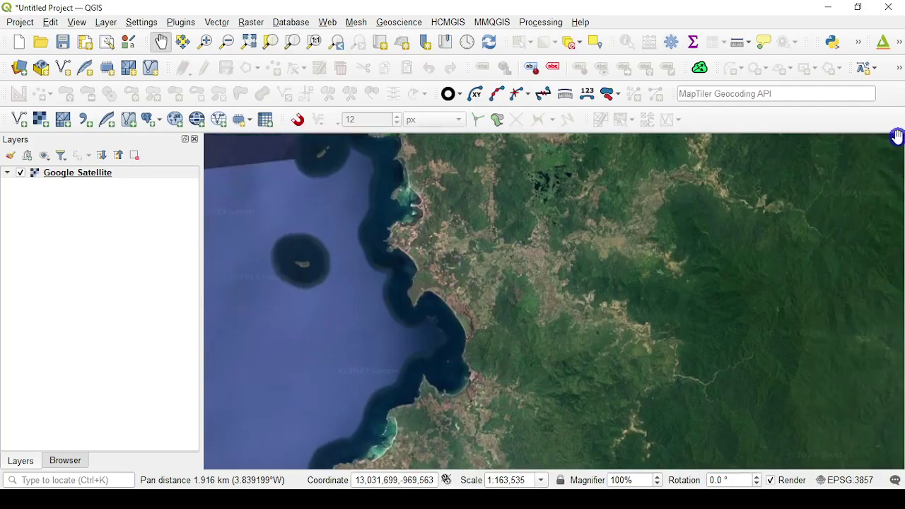
Examine the satellite imagery inland from the coast, down to the polygonal government complex in Taliwang at about 1:10,000 scale
drag(569, 249, 520, 239)
scroll(370, 208, up, 3)
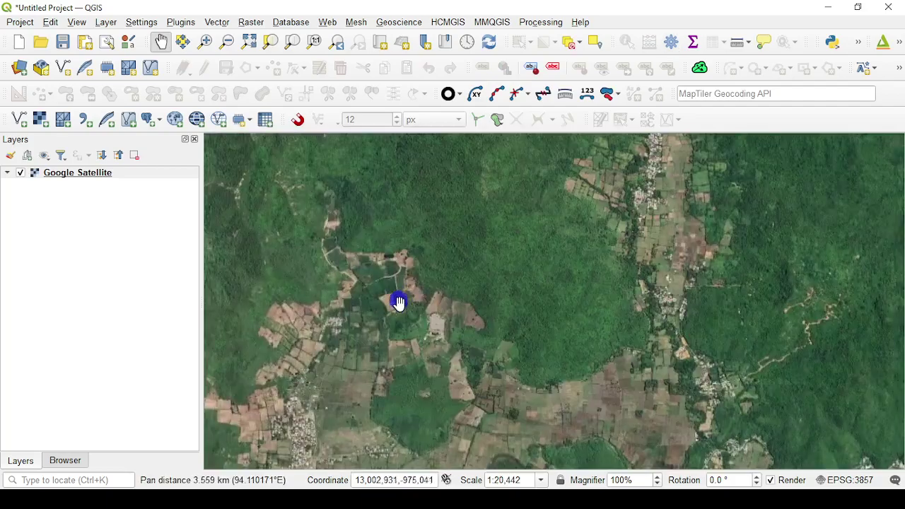
drag(428, 349, 488, 208)
drag(460, 284, 675, 198)
drag(616, 193, 452, 226)
scroll(555, 249, down, 2)
scroll(615, 283, down, 1)
scroll(466, 223, up, 2)
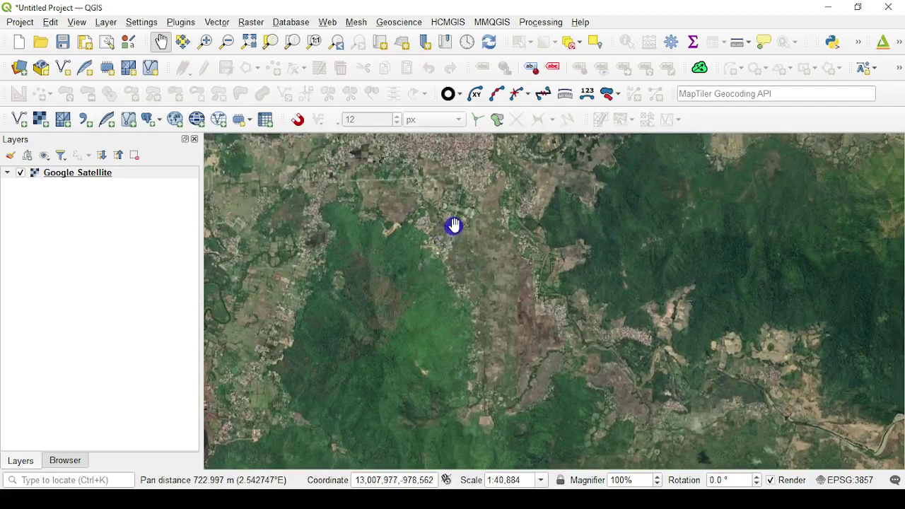
scroll(456, 223, up, 2)
drag(434, 188, 434, 268)
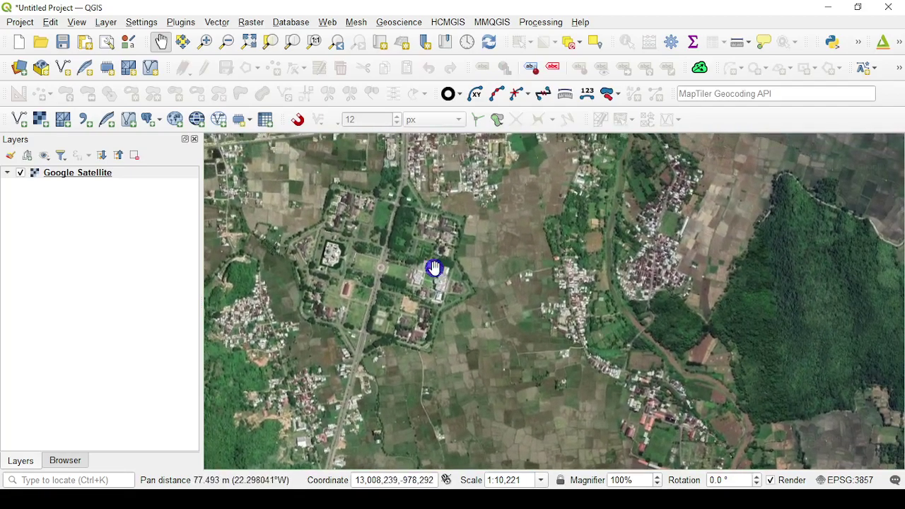
drag(391, 236, 416, 270)
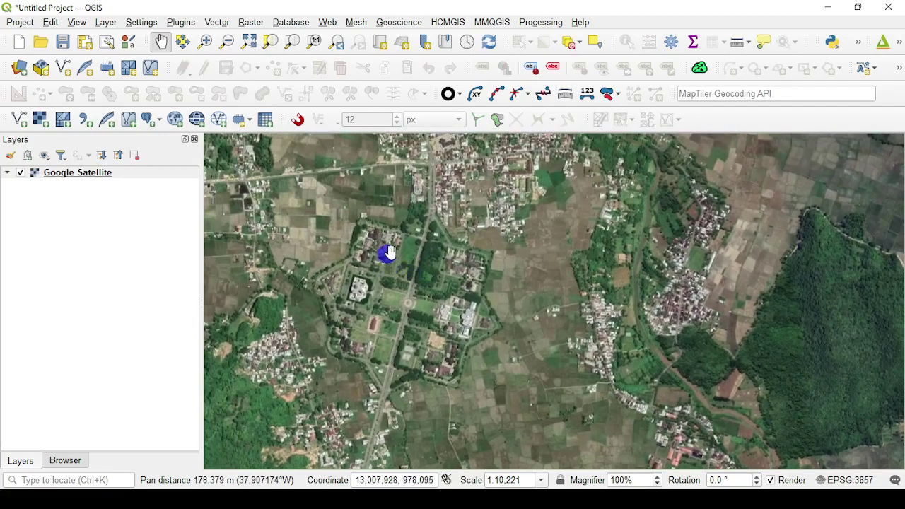
drag(493, 237, 453, 205)
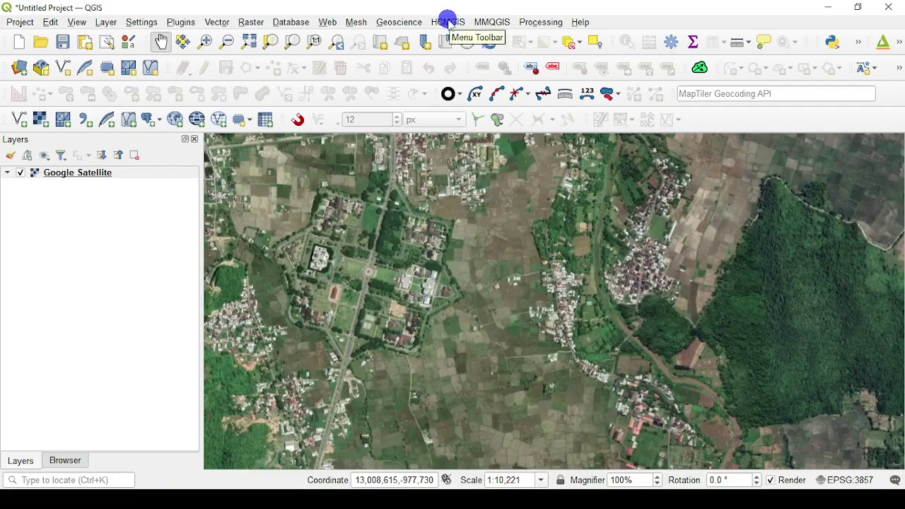
drag(505, 276, 488, 278)
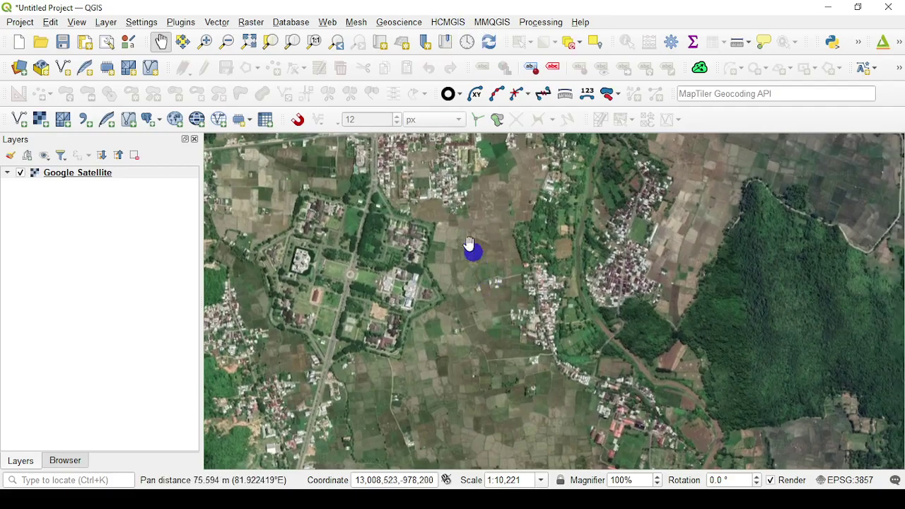
Add the Google Satellite Hybrid basemap above the Google Satellite layer with the HCMGIS plugin
click(450, 20)
mouse_move(484, 43)
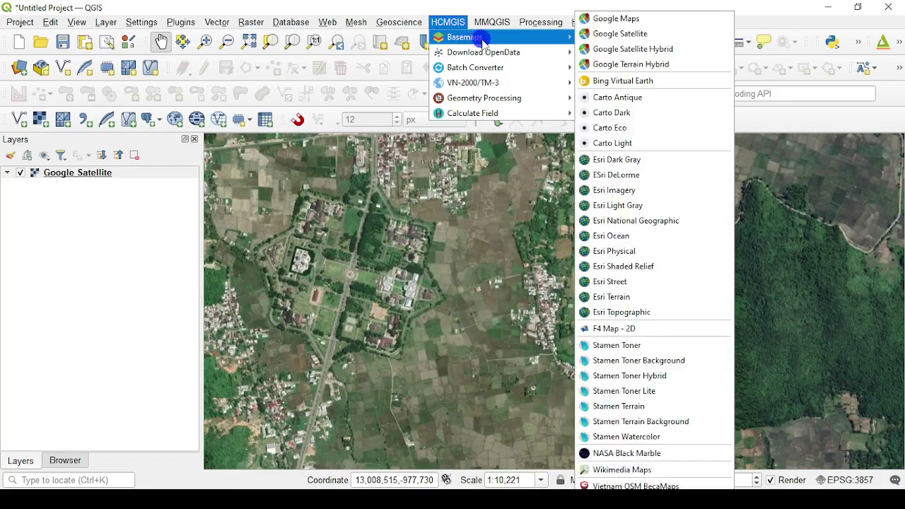
click(636, 51)
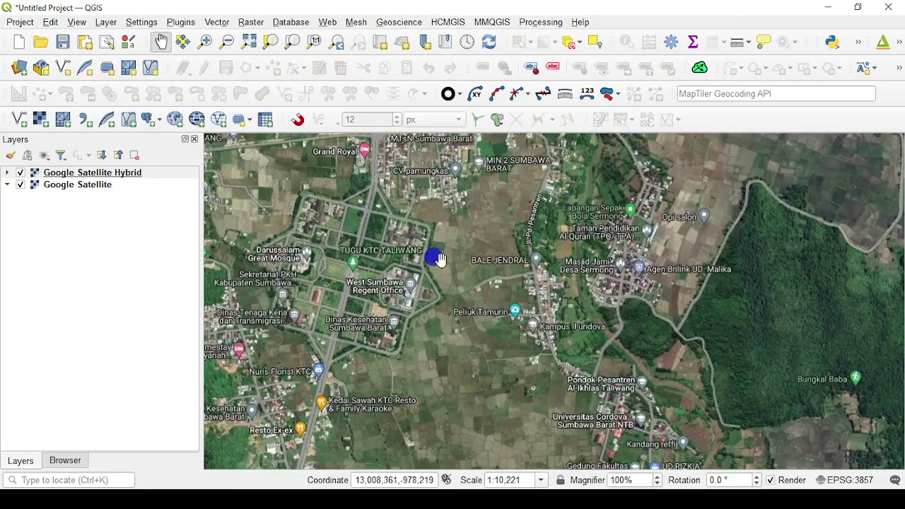
drag(591, 300, 619, 295)
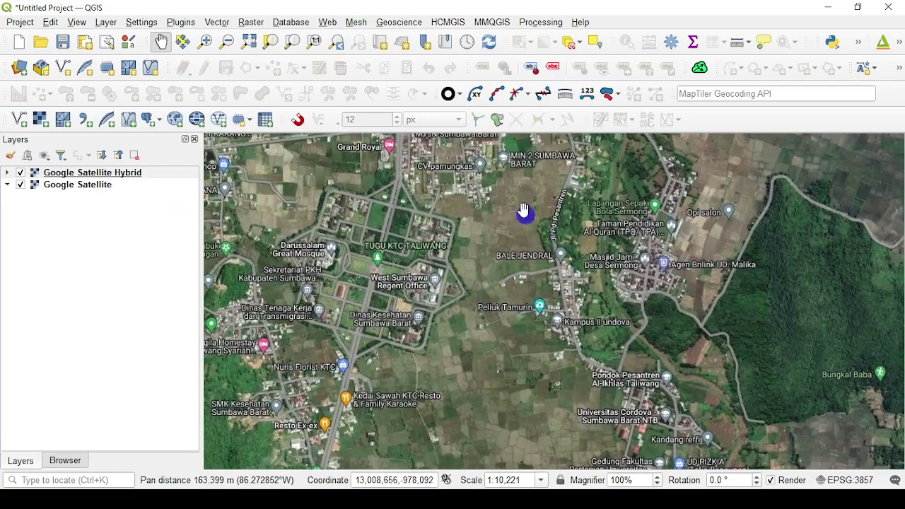
drag(521, 212, 523, 240)
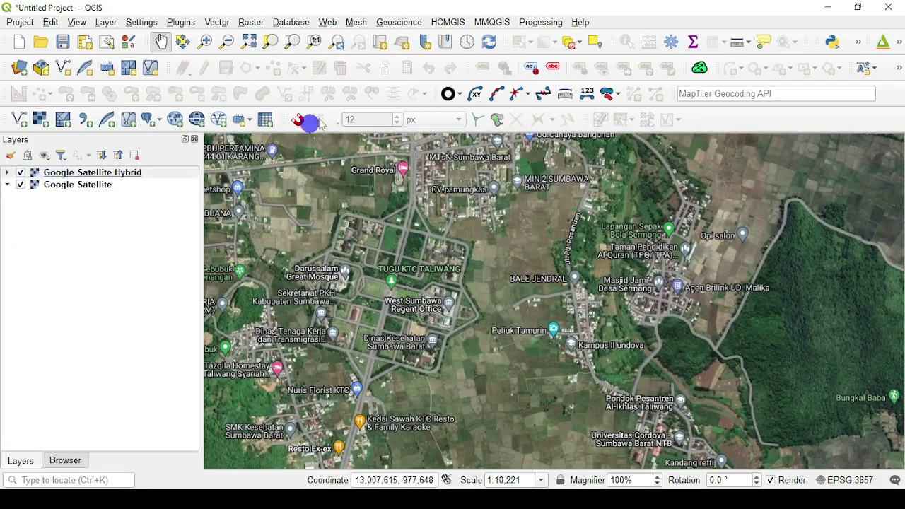
click(448, 22)
mouse_move(485, 35)
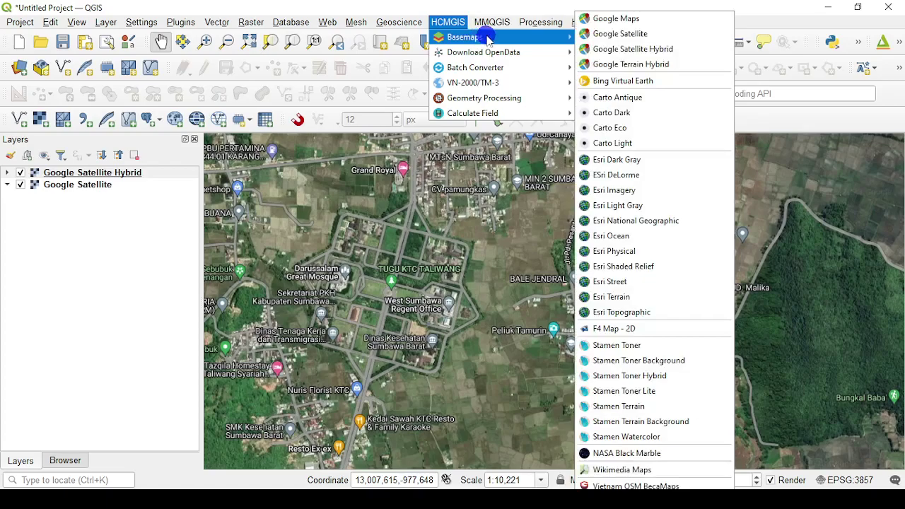
click(148, 233)
click(85, 173)
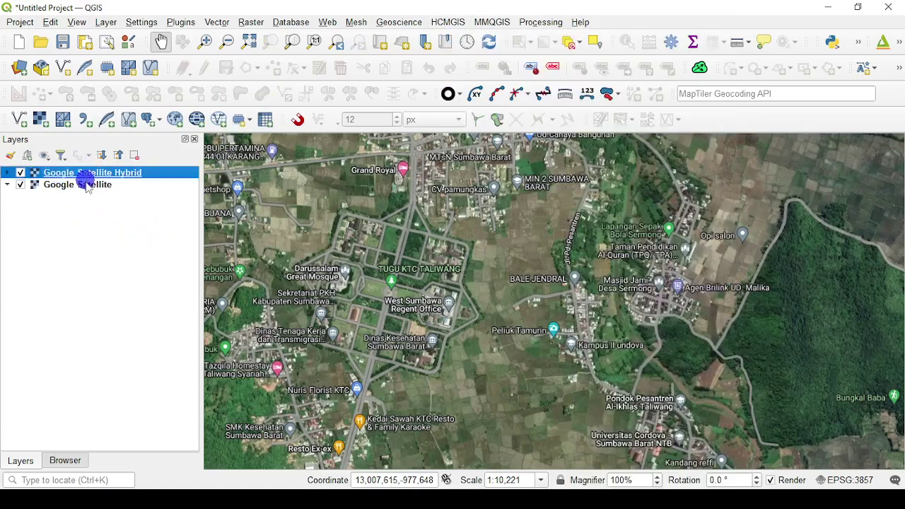
click(86, 185)
click(44, 174)
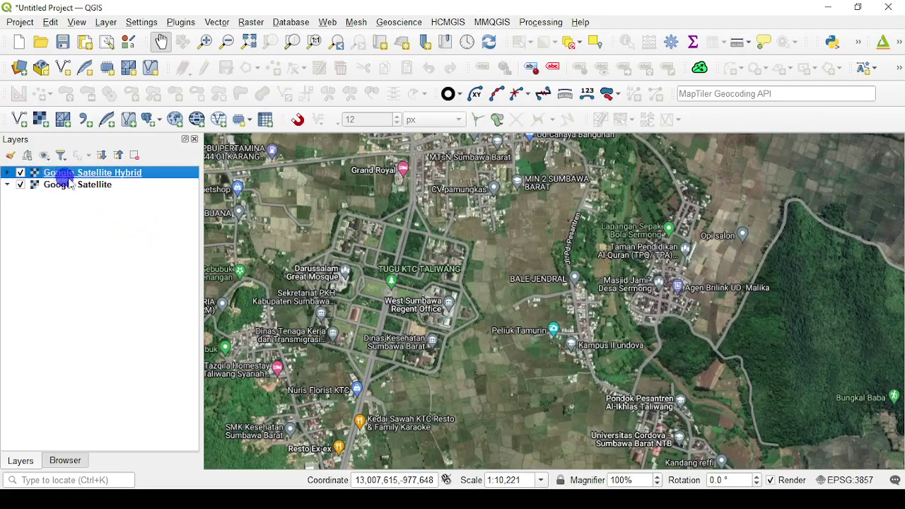
Hide both Google basemap layers and show only Google Satellite Hybrid again over the Taliwang area
click(20, 172)
click(20, 185)
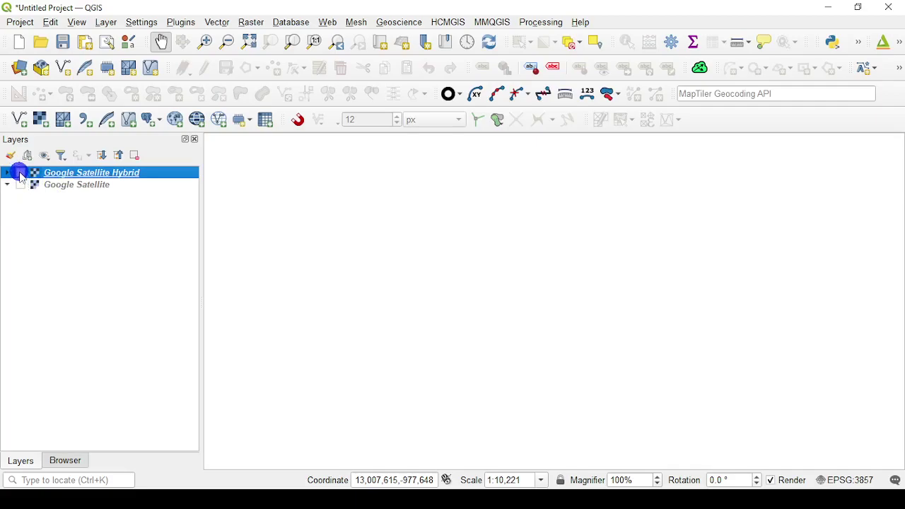
click(20, 173)
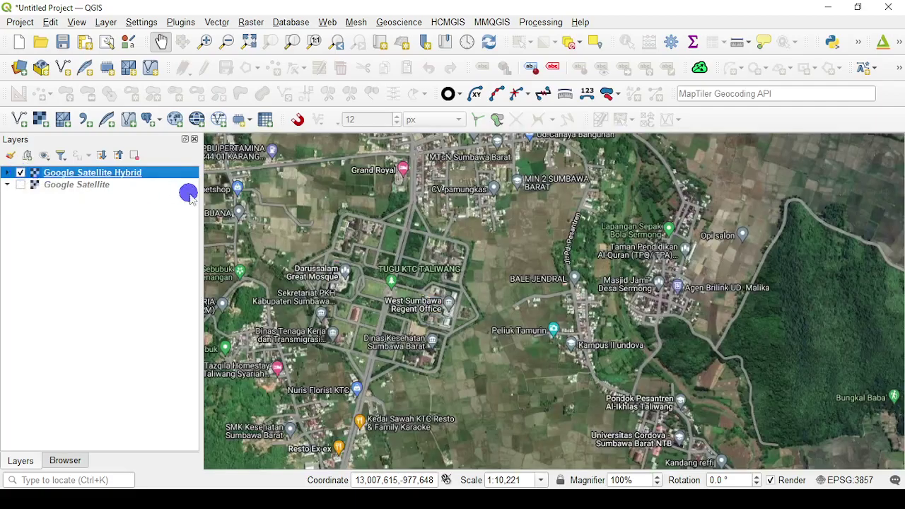
drag(498, 300, 407, 257)
drag(384, 259, 443, 284)
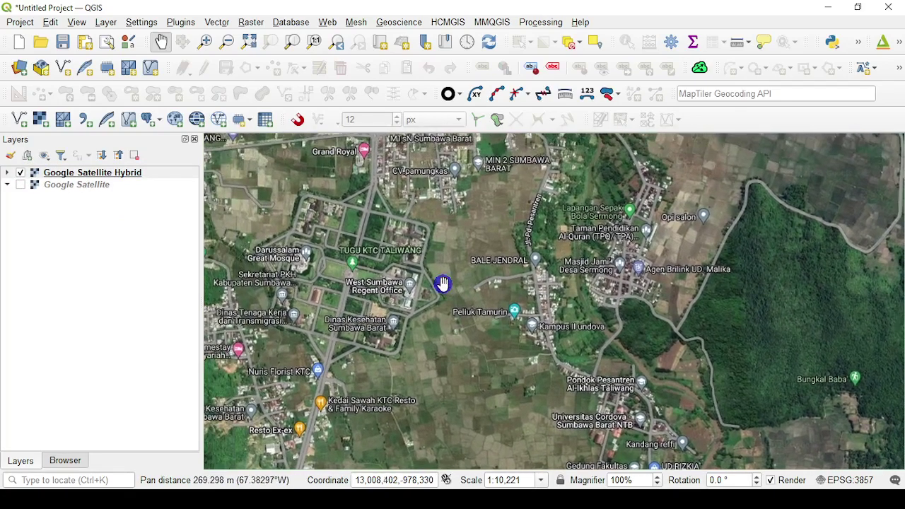
right_click(67, 185)
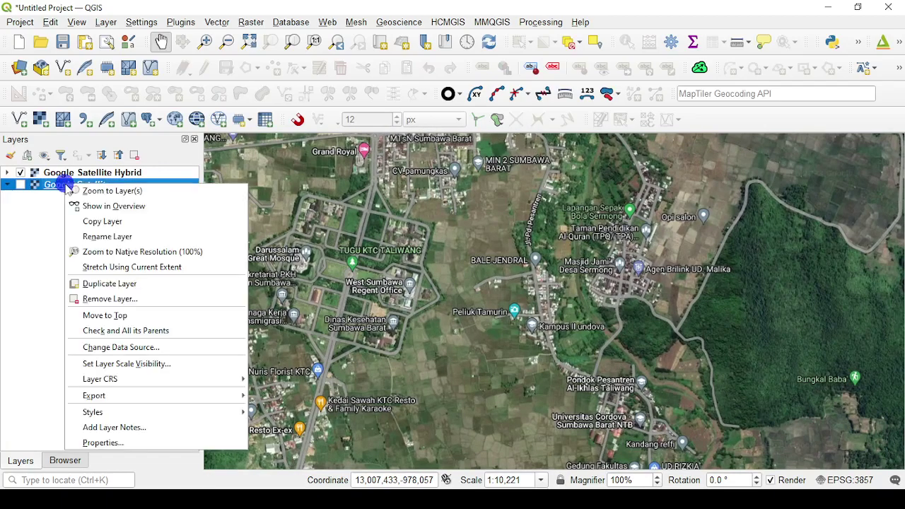
click(29, 195)
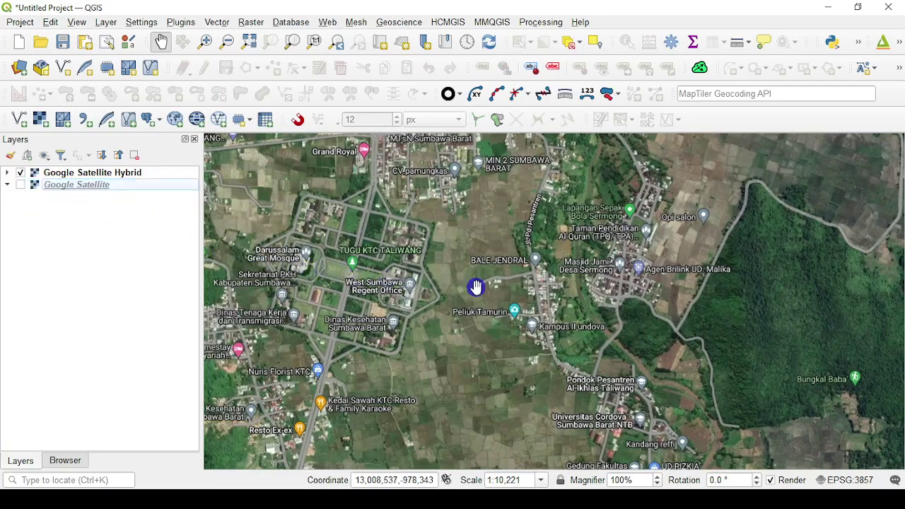
Examine the Universitas Cordova campus southeast of the government complex on the hybrid imagery at about 1:2,500 scale
drag(476, 287, 420, 262)
drag(453, 321, 372, 245)
drag(382, 274, 366, 246)
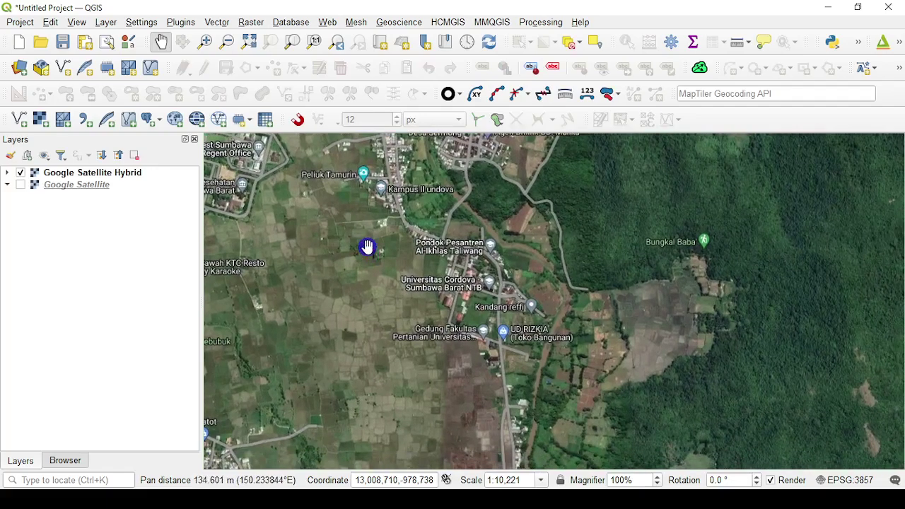
scroll(477, 300, up, 2)
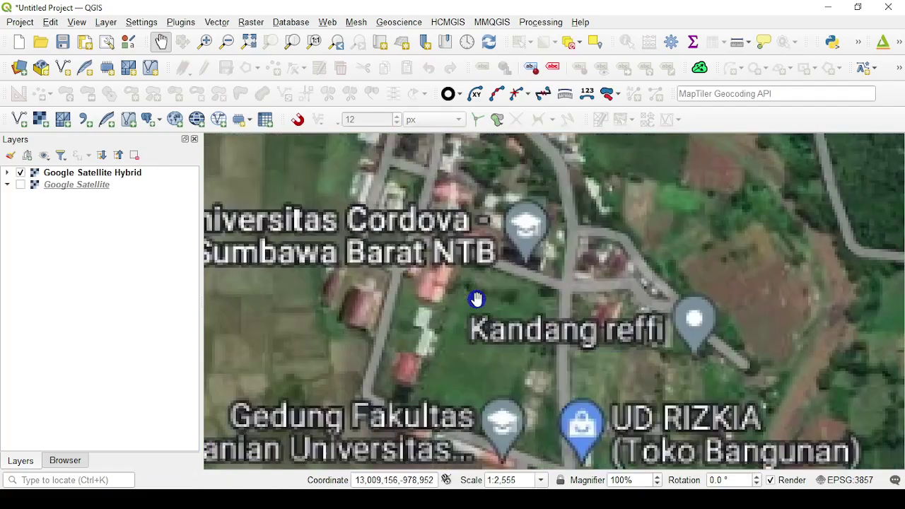
drag(476, 303, 430, 237)
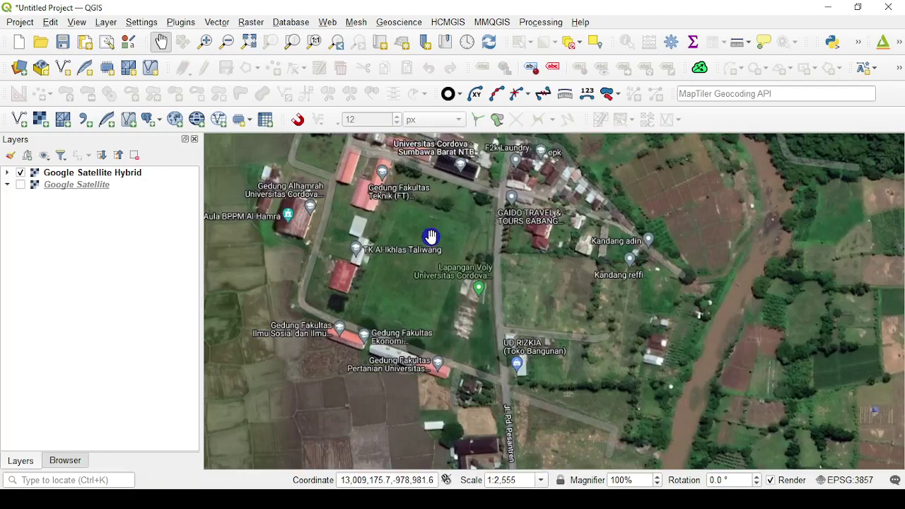
drag(427, 233, 394, 261)
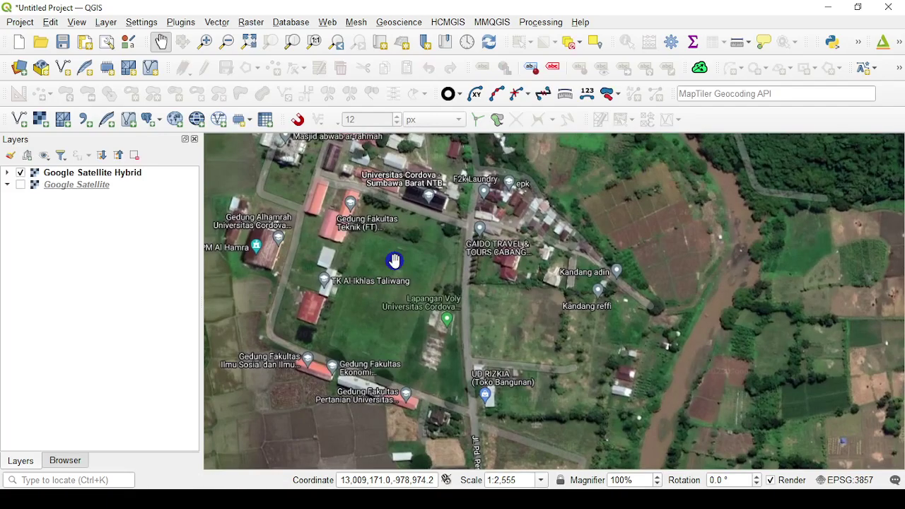
drag(395, 260, 414, 269)
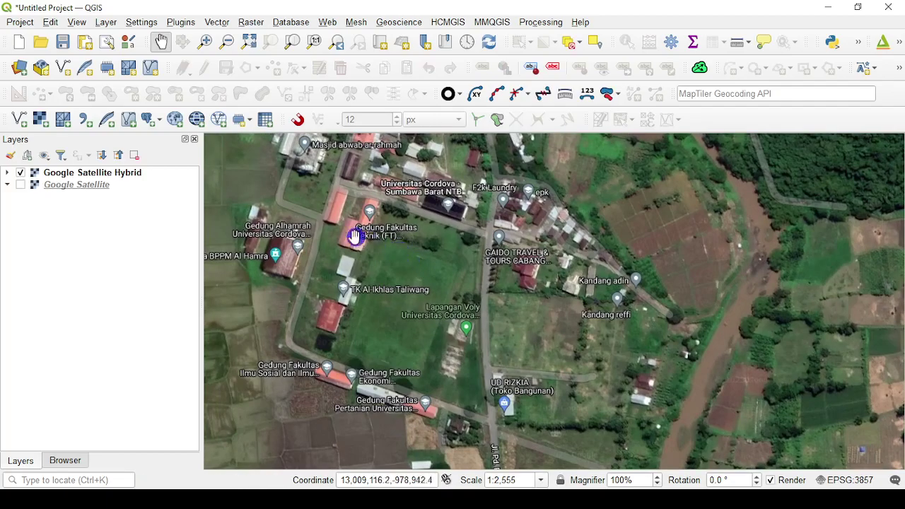
Show the Google Satellite layer and compare the campus imagery with the Google Satellite Hybrid layer hidden and shown
click(20, 184)
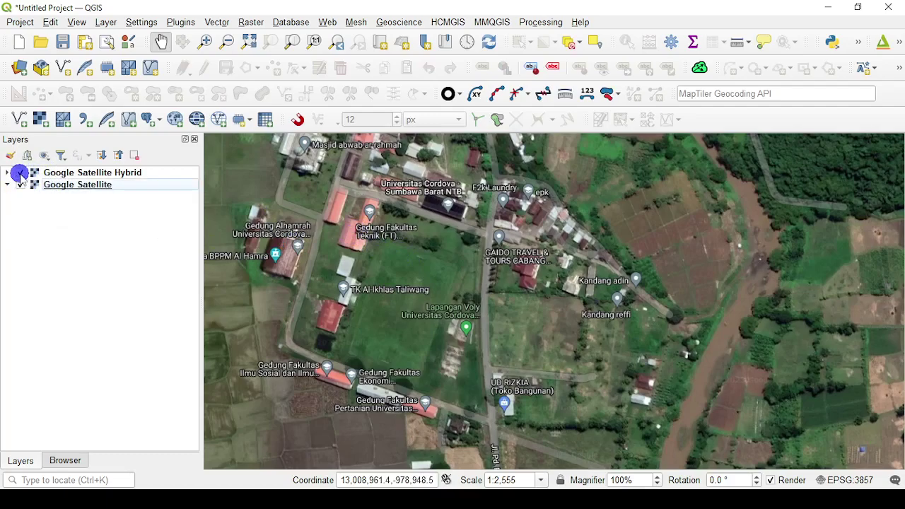
click(21, 173)
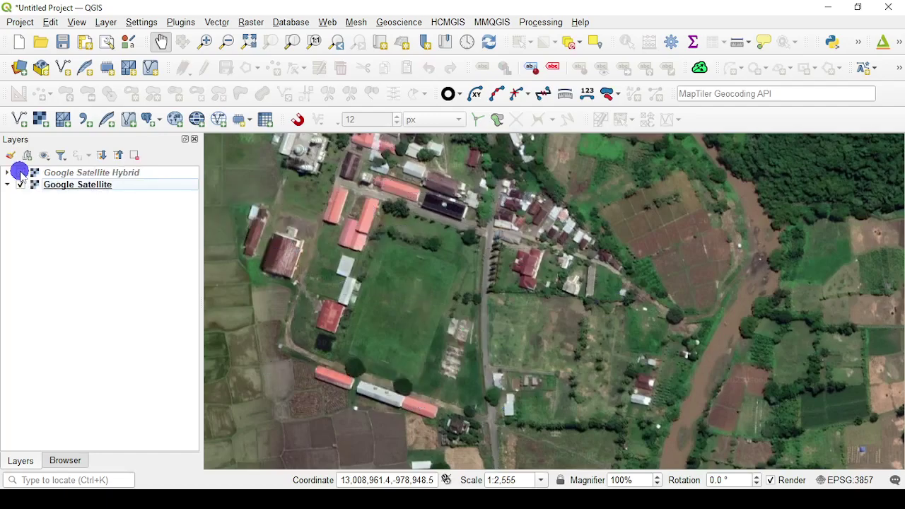
drag(427, 285, 343, 256)
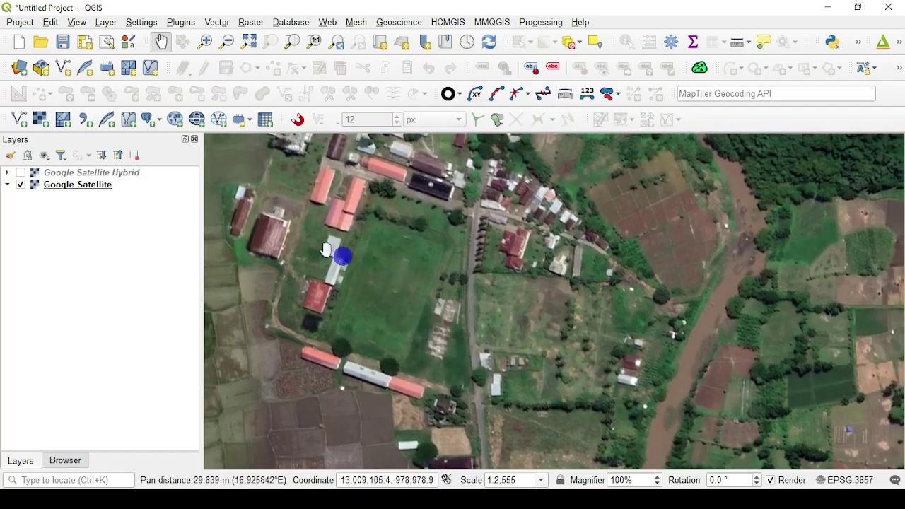
click(21, 172)
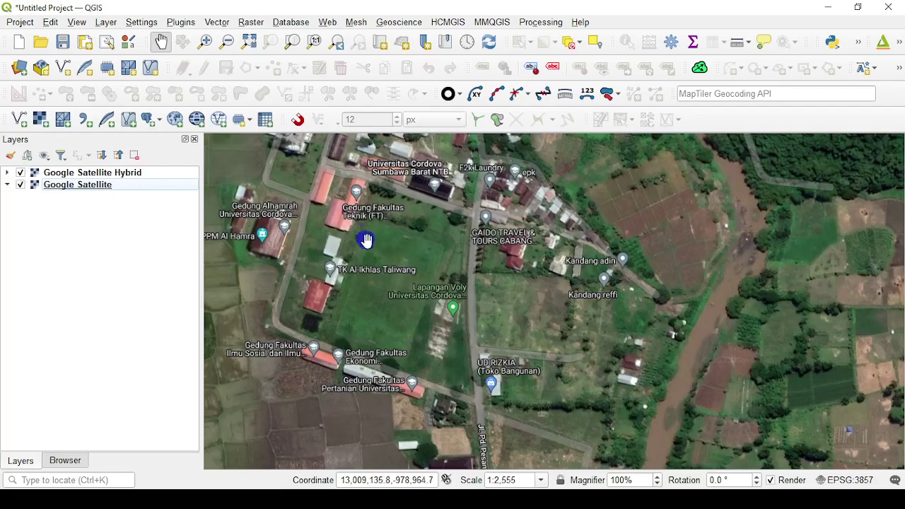
drag(367, 241, 387, 245)
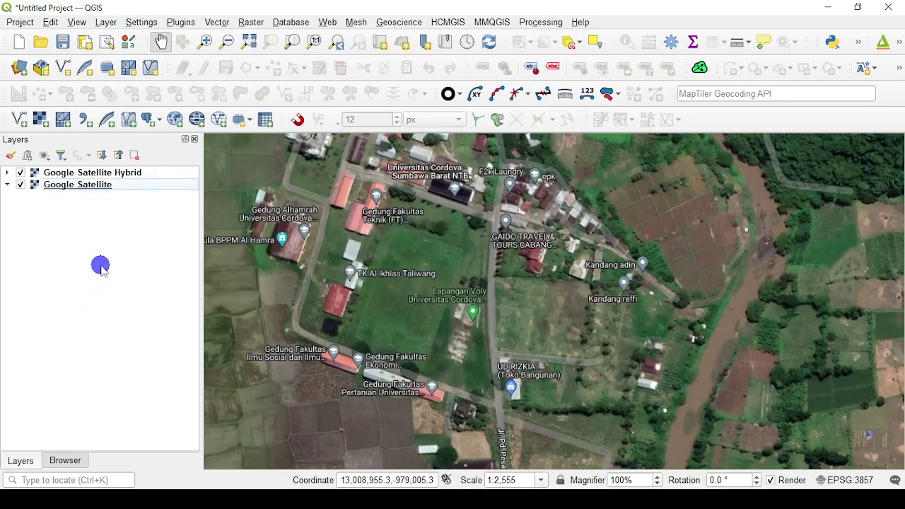
Start a new shapefile layer and browse for the location to save its file
click(105, 22)
mouse_move(169, 55)
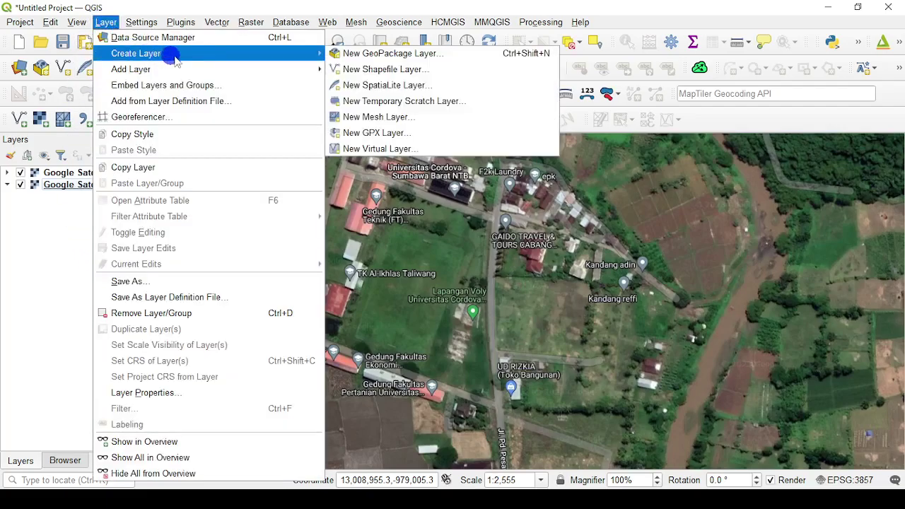
click(388, 71)
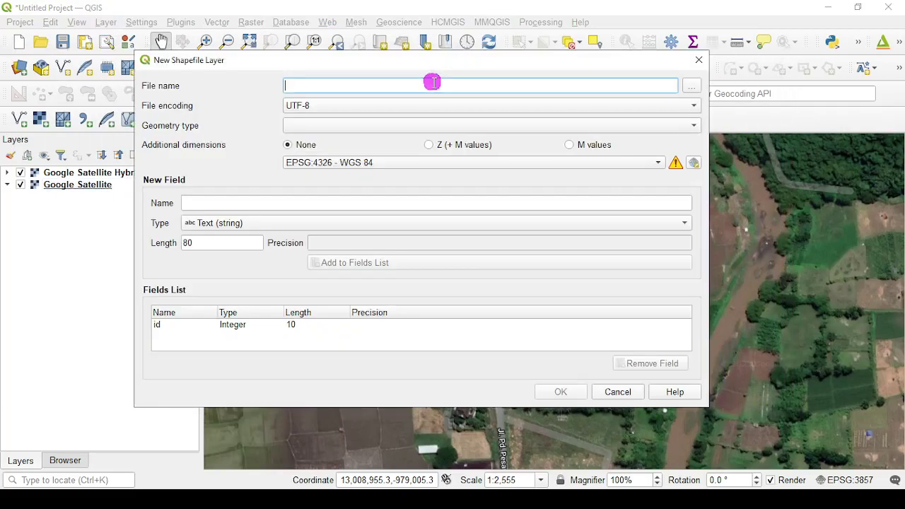
click(432, 83)
click(694, 85)
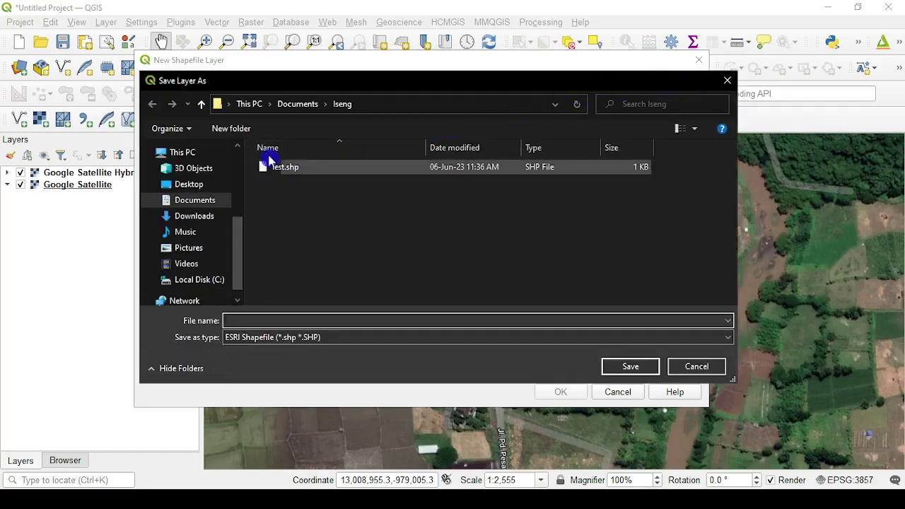
Create a new folder named Pratikum GIS in the Documents folder
click(207, 201)
scroll(311, 215, down, 1)
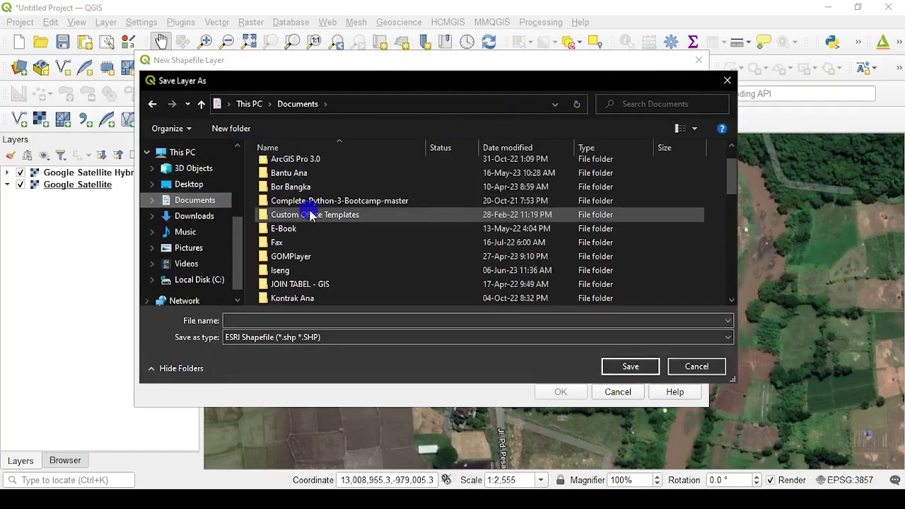
scroll(311, 220, down, 5)
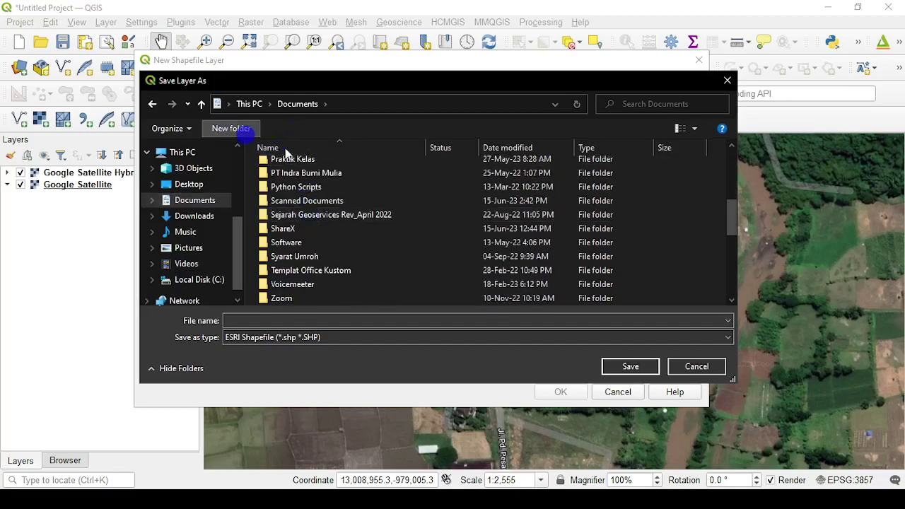
click(241, 128)
text(P)
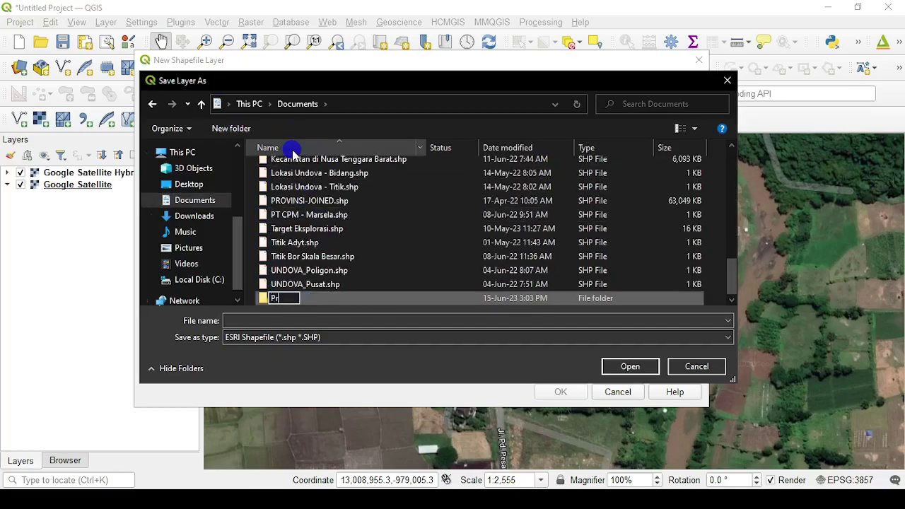
text(ratiku)
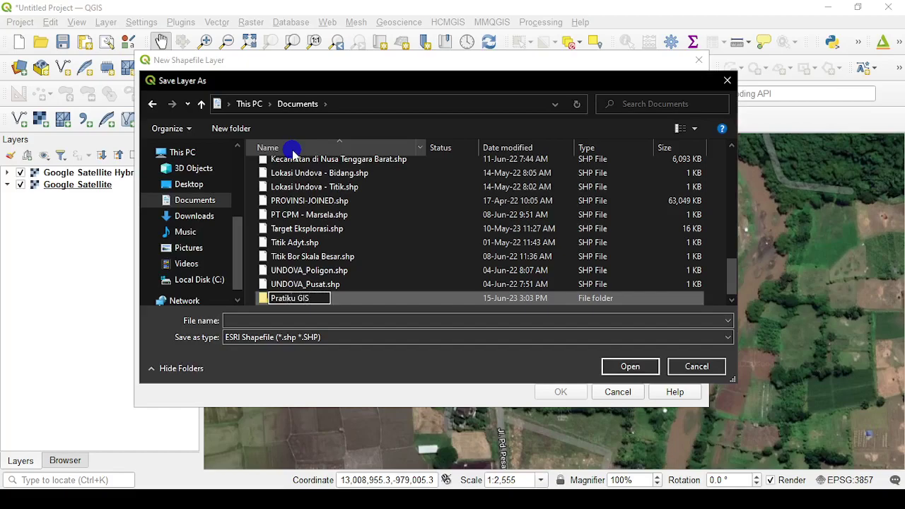
text(m)
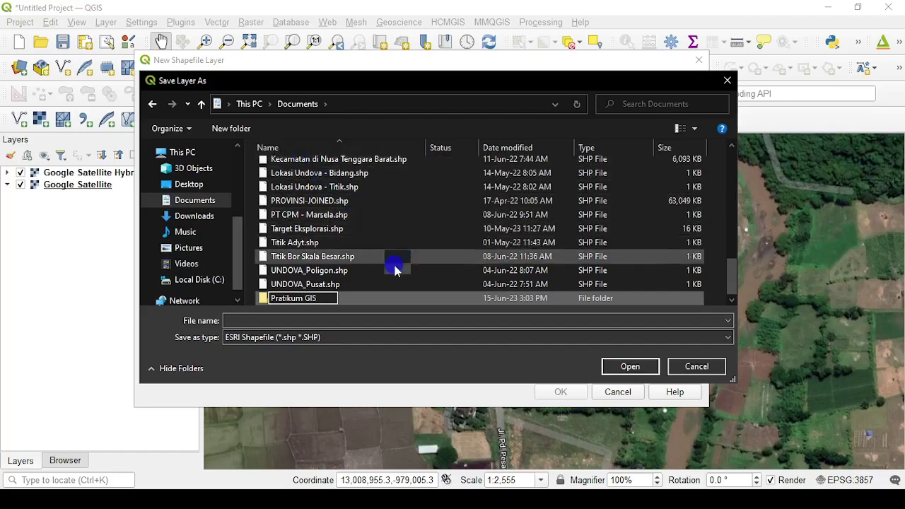
click(349, 298)
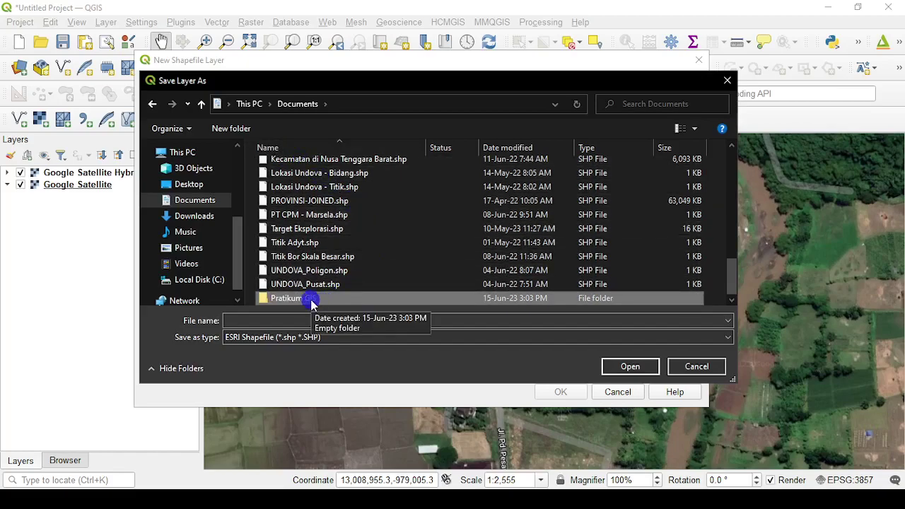
Set the new shapefile to be saved as Vektor_Points in the Pratikum GIS folder
double_click(311, 300)
click(317, 321)
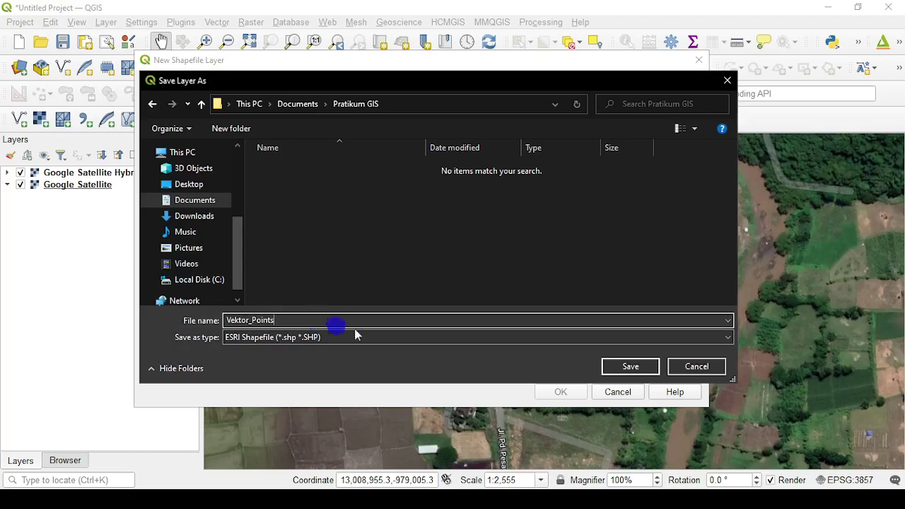
click(265, 319)
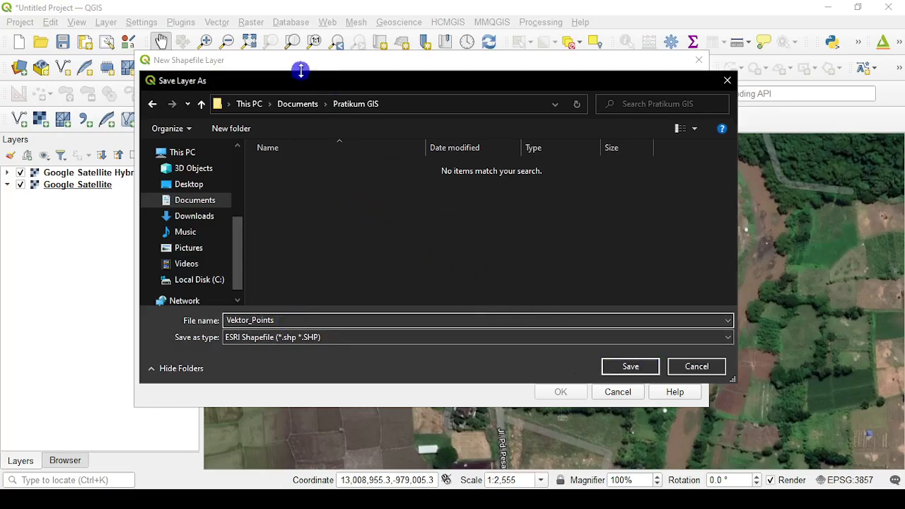
click(644, 369)
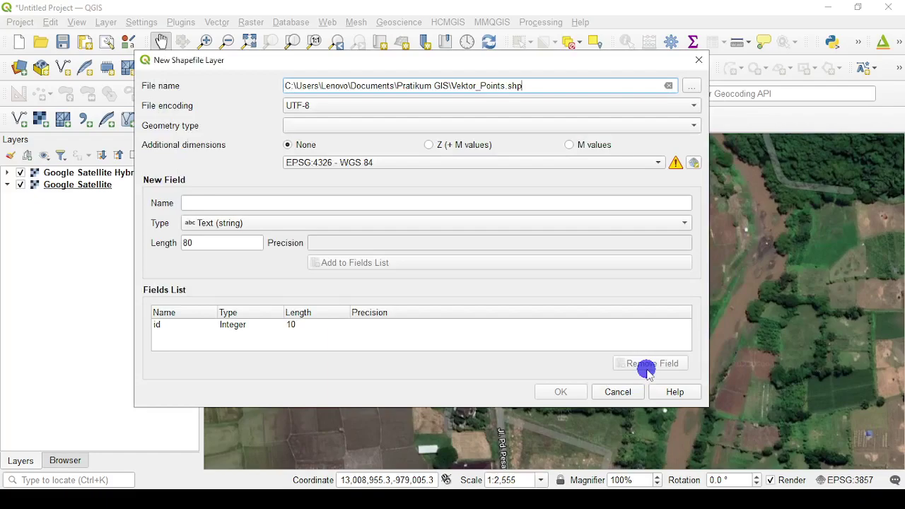
Set the new shapefile's geometry type to Point with the EPSG:4326 - WGS 84 coordinate system and create the layer
click(346, 125)
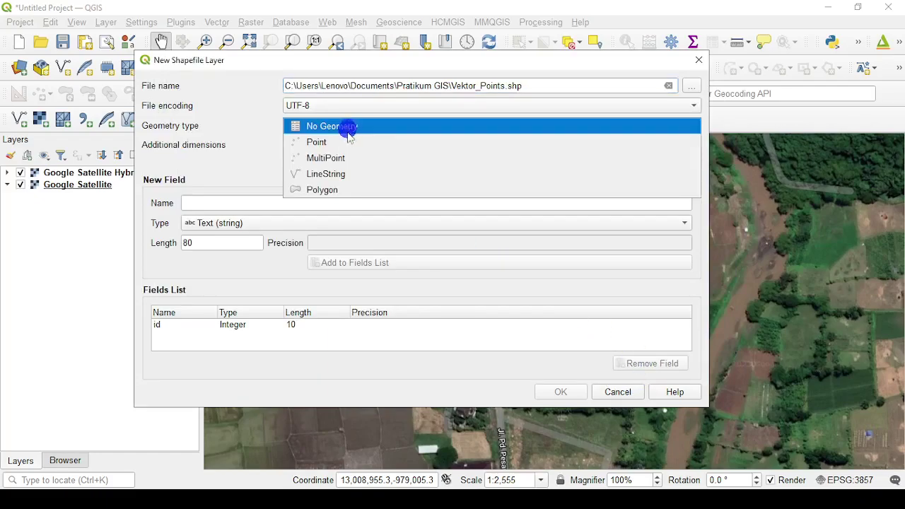
click(337, 144)
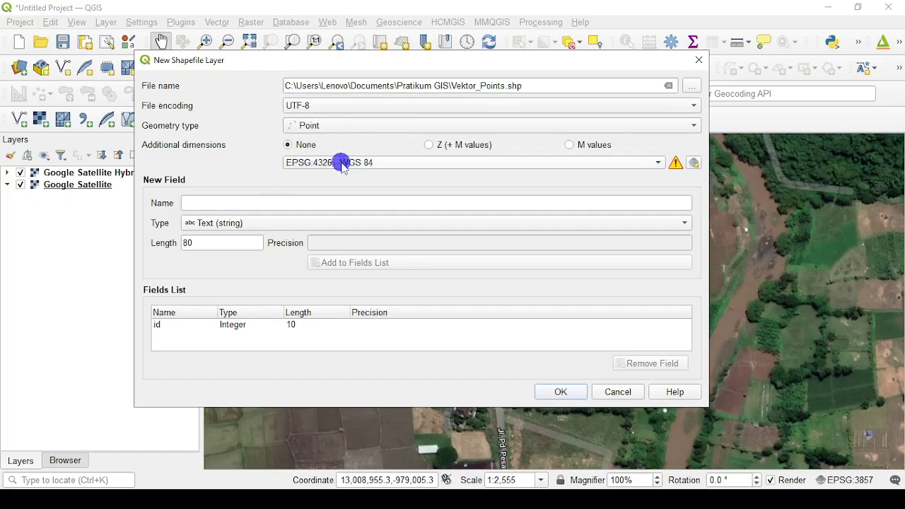
mouse_move(338, 165)
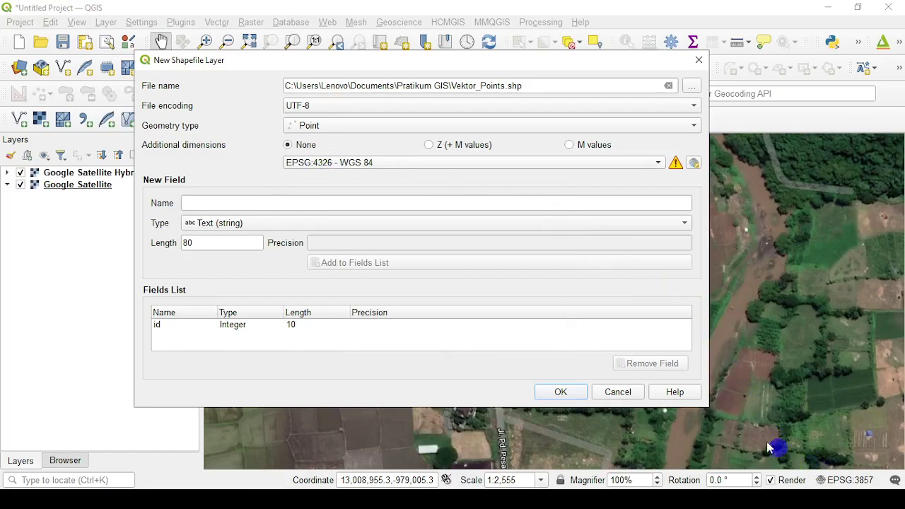
click(350, 169)
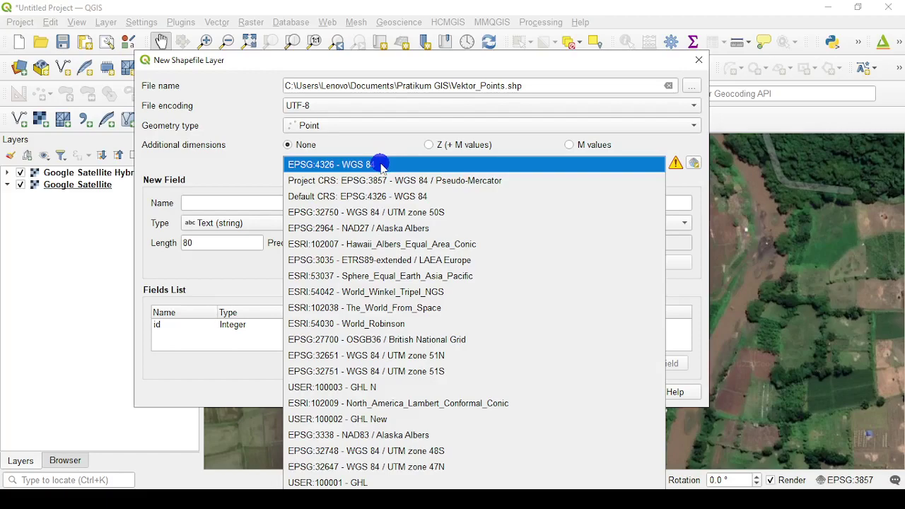
click(380, 164)
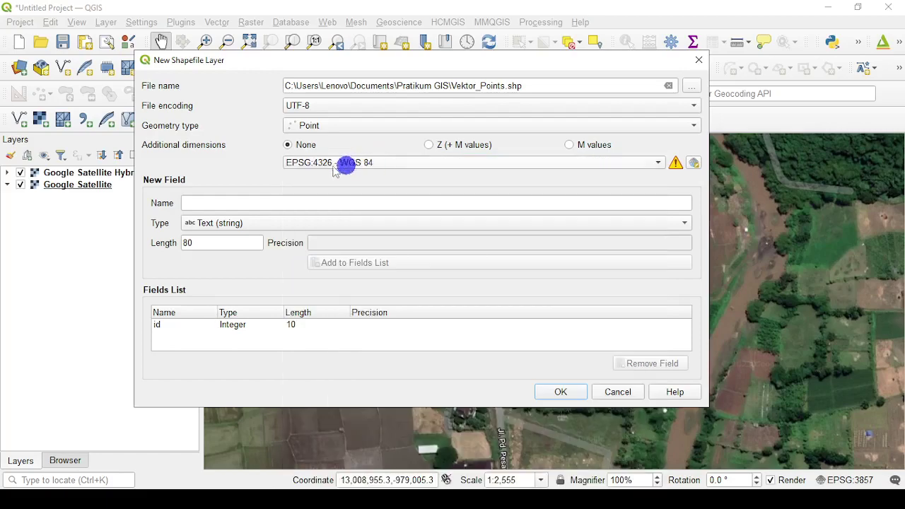
click(560, 391)
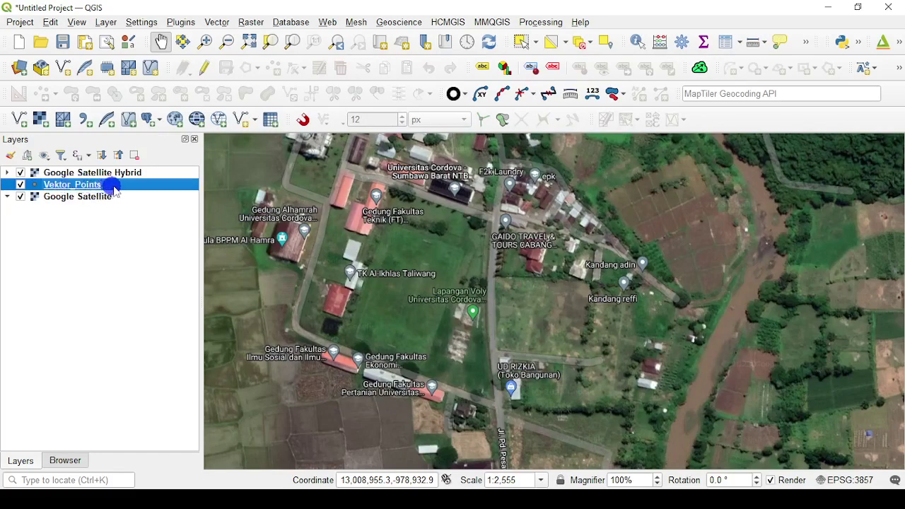
Move the Vektor_Points layer above the Google Satellite Hybrid layer
drag(121, 185, 128, 169)
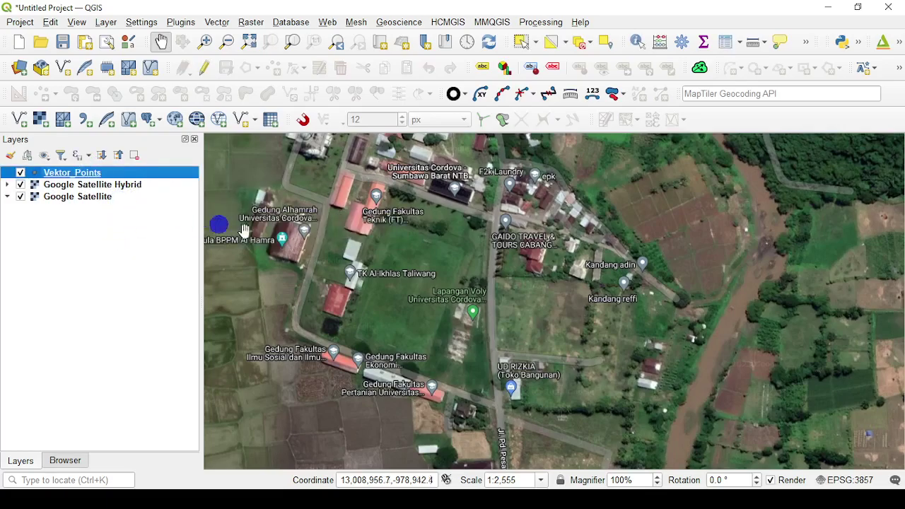
drag(342, 253, 393, 258)
click(101, 174)
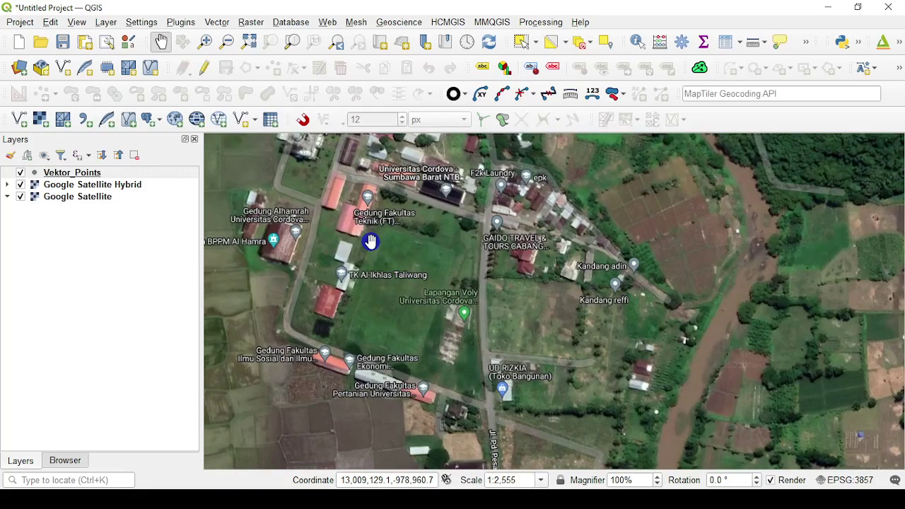
click(90, 172)
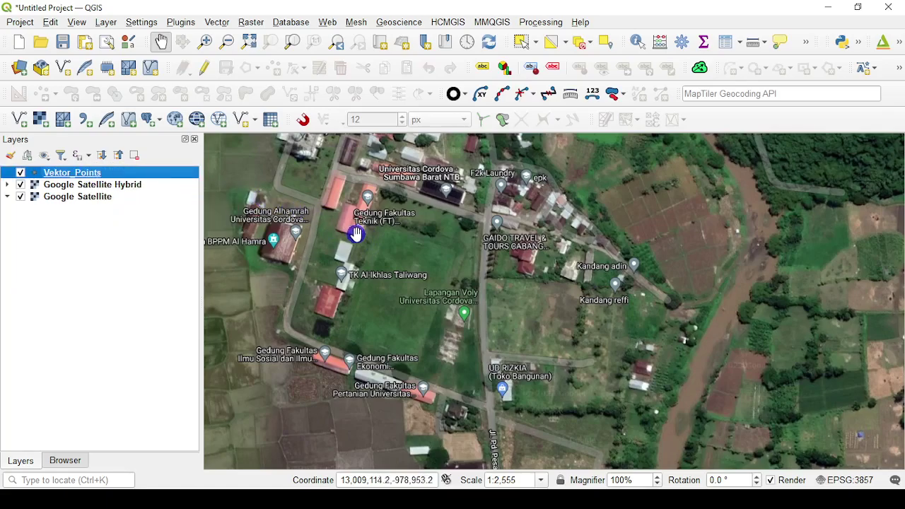
drag(355, 234, 366, 240)
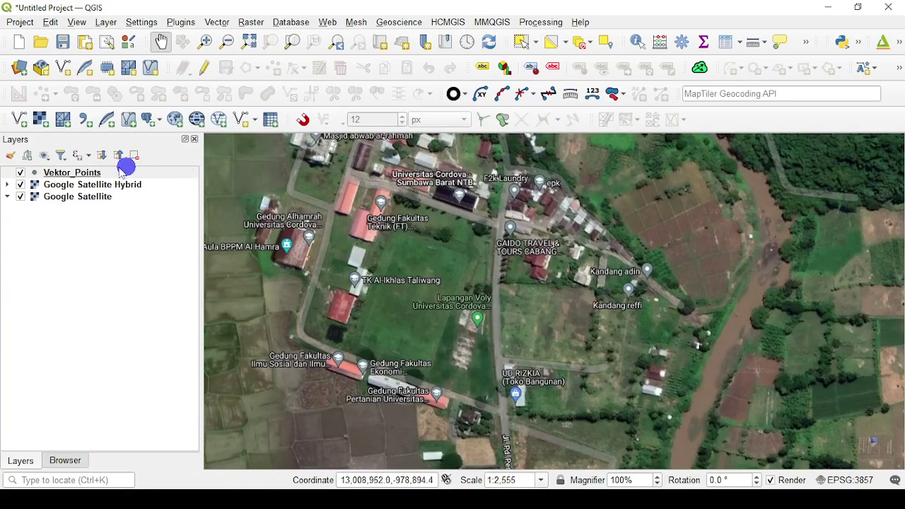
Turn on editing for the Vektor_Points layer and activate the Add Point Feature tool
click(92, 171)
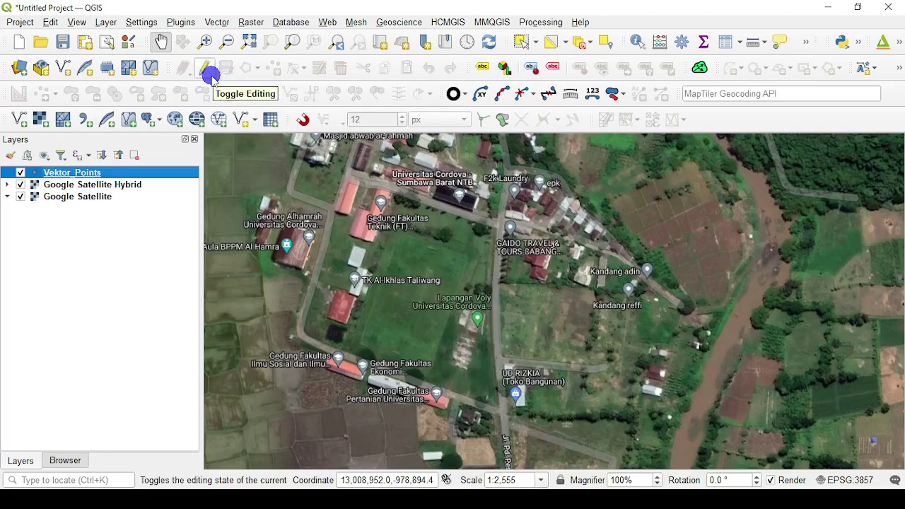
click(211, 76)
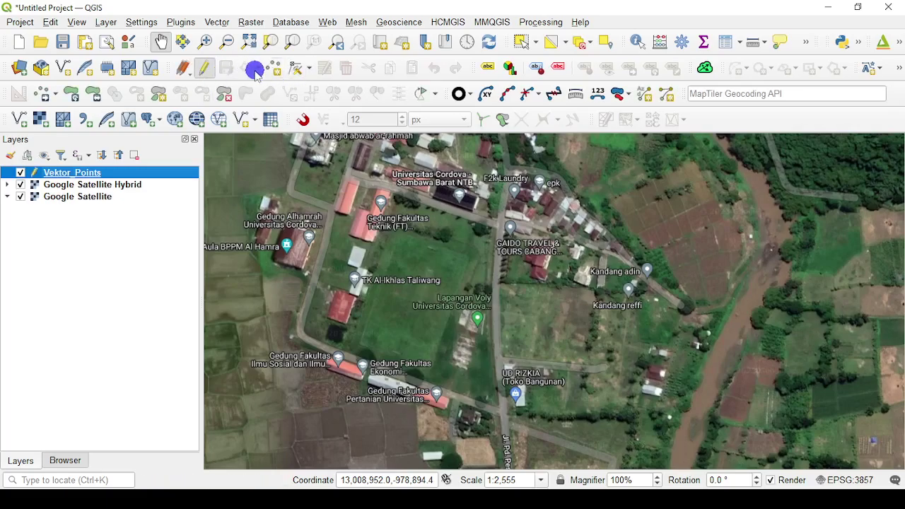
click(205, 70)
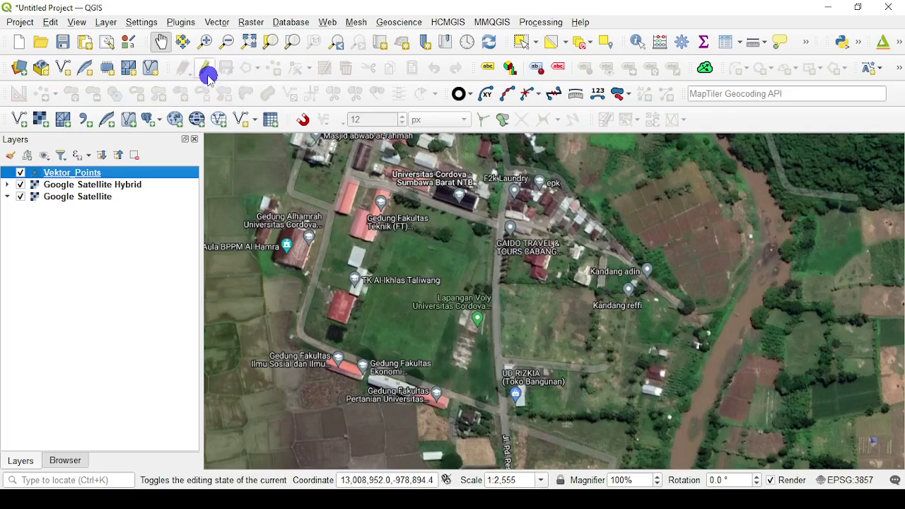
click(206, 70)
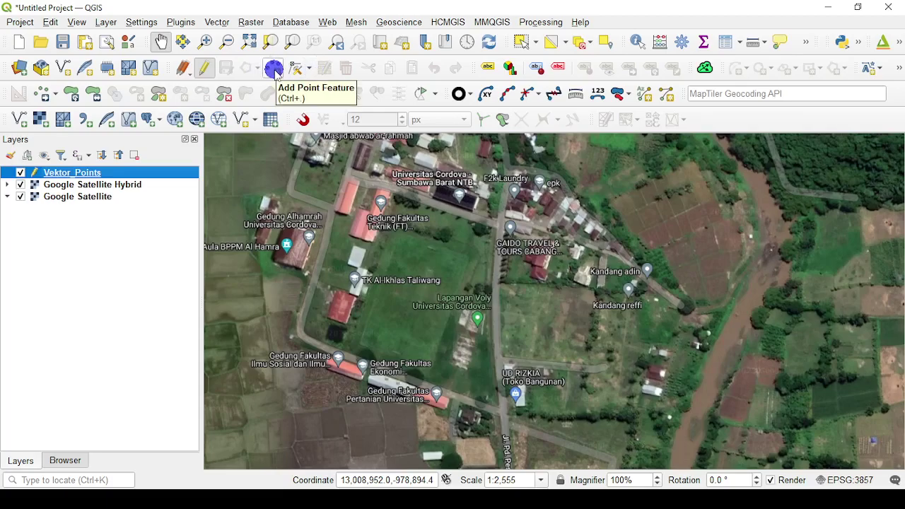
click(275, 69)
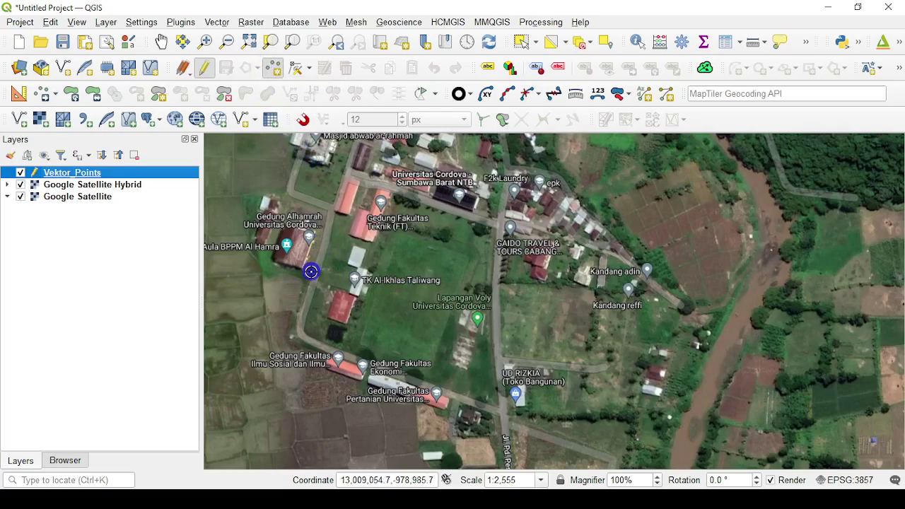
Add a point feature on the Lapangan Voly Universitas Cordova marker and accept its attributes
scroll(307, 267, up, 1)
drag(300, 254, 384, 283)
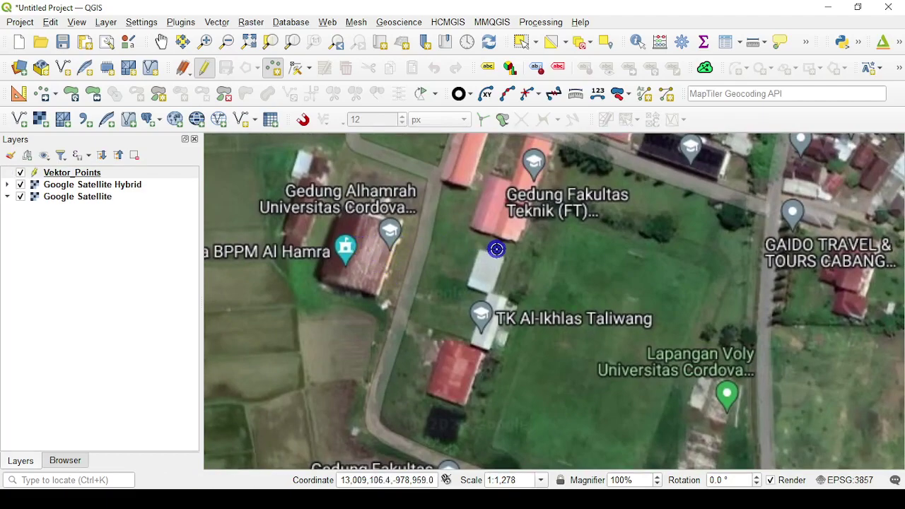
drag(509, 271, 372, 236)
scroll(454, 245, down, 1)
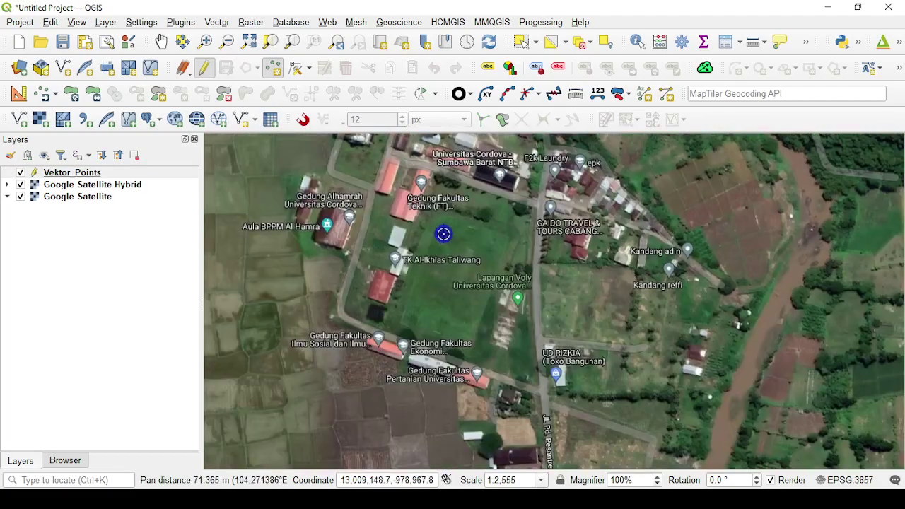
scroll(347, 233, up, 1)
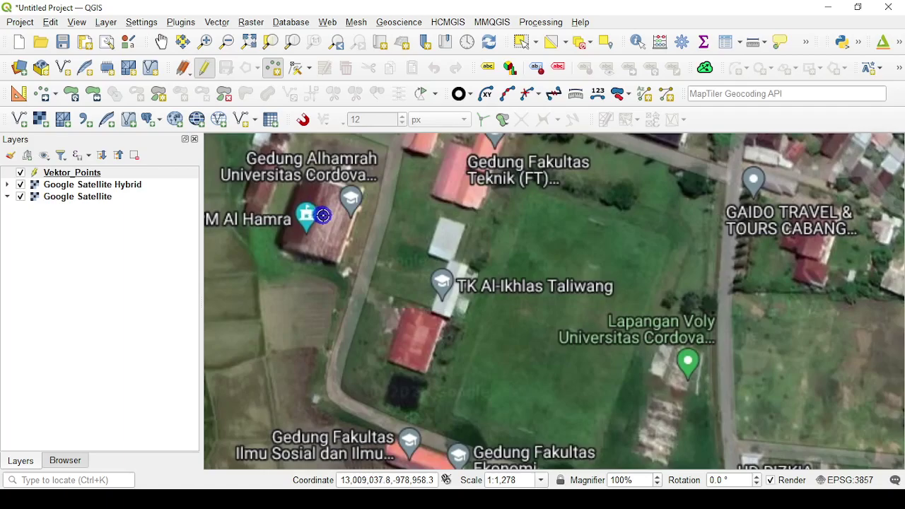
drag(414, 247, 334, 217)
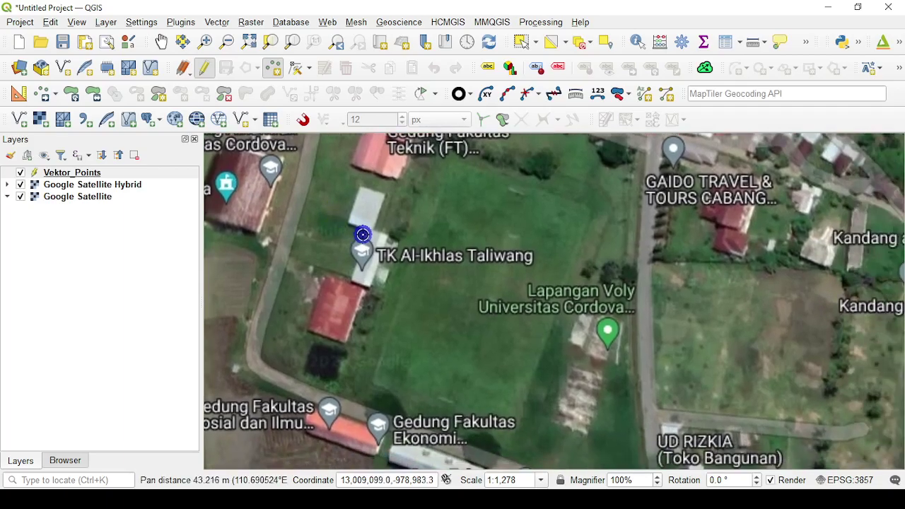
scroll(393, 237, down, 1)
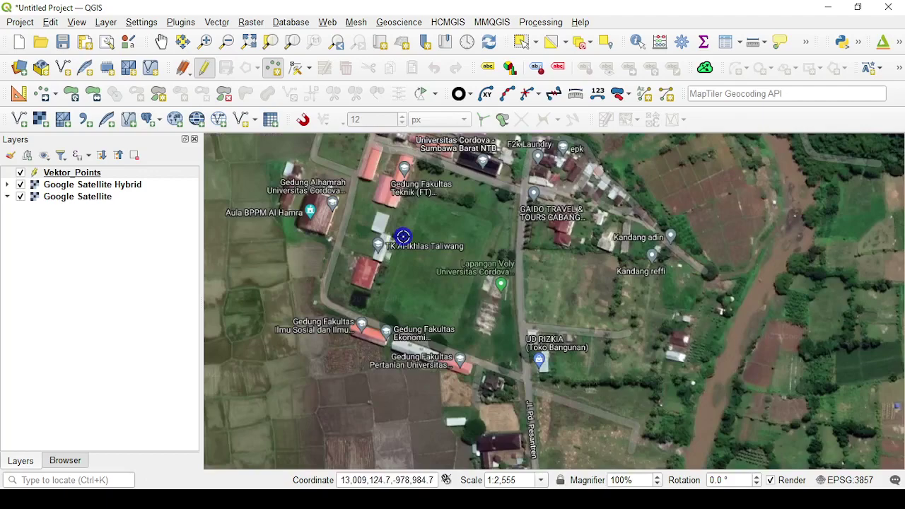
scroll(481, 279, up, 1)
drag(487, 283, 396, 265)
scroll(432, 280, up, 1)
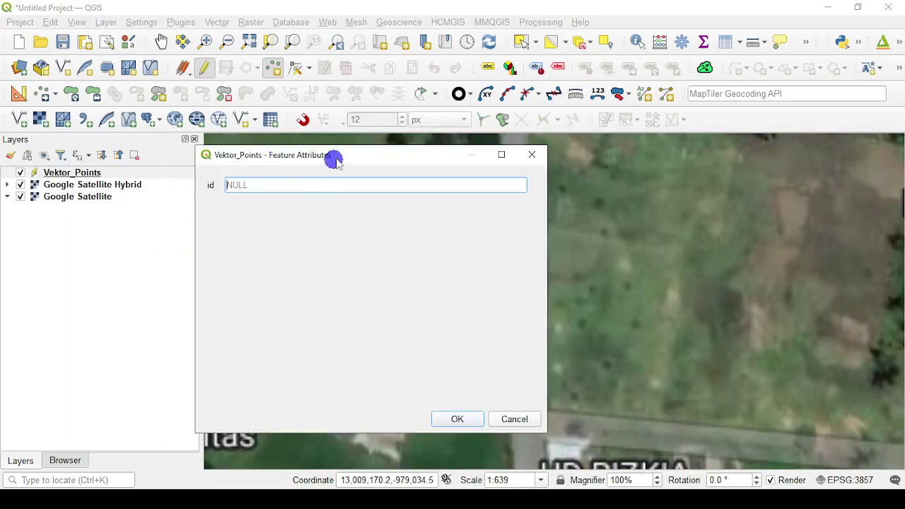
drag(333, 158, 525, 151)
click(466, 181)
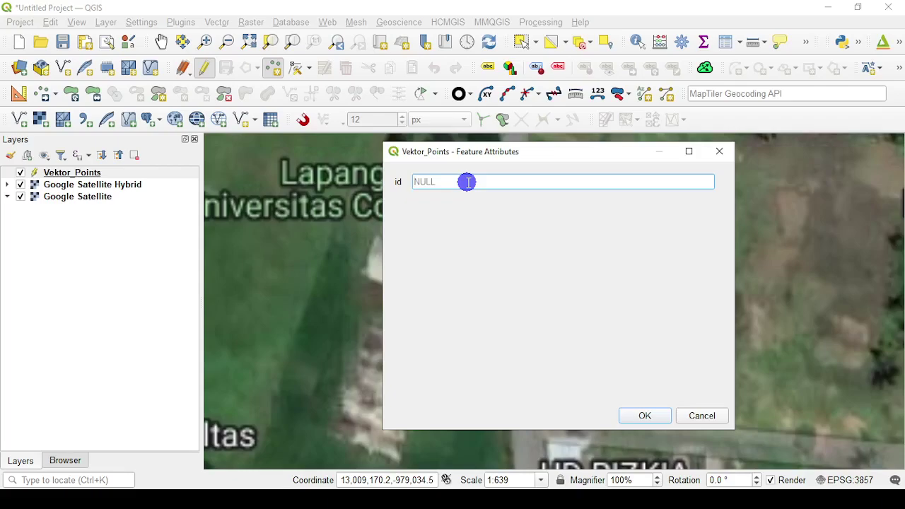
click(639, 415)
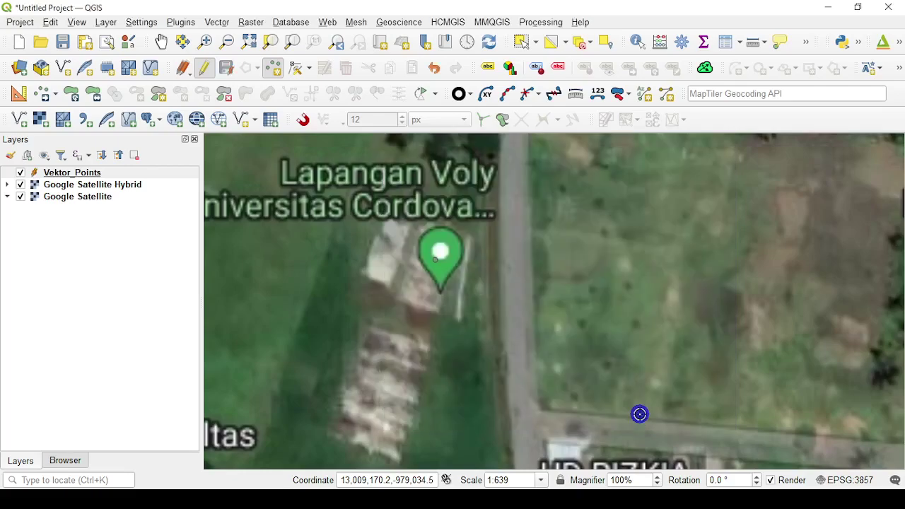
Add a point feature on the Gedung Fakultas Pertanian building and accept its attributes
scroll(414, 262, down, 2)
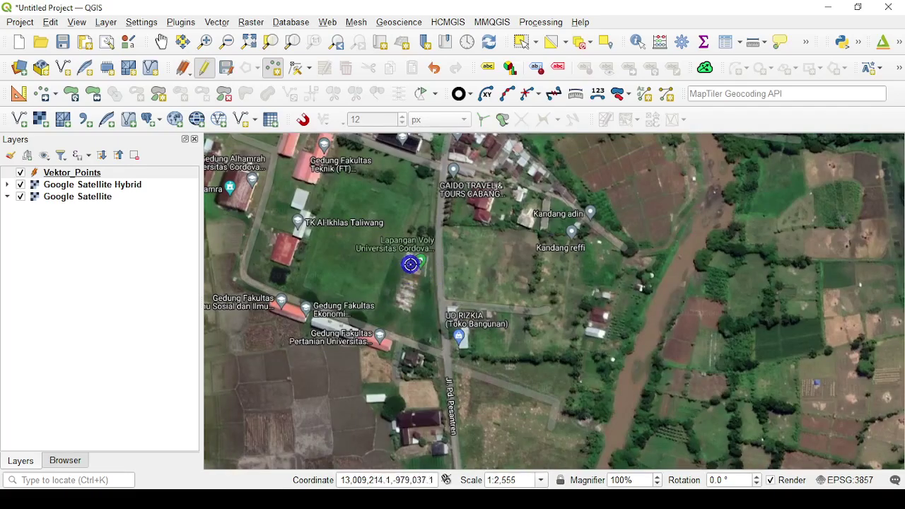
drag(385, 309, 416, 232)
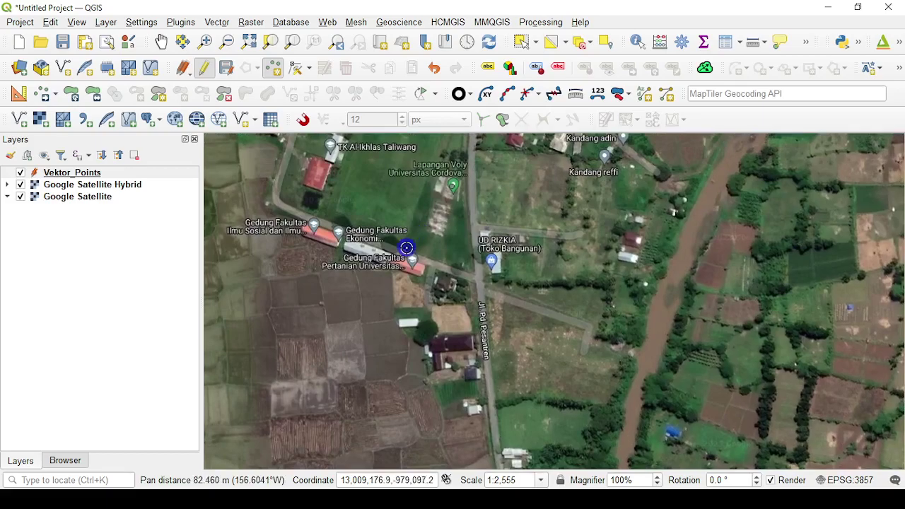
scroll(406, 247, up, 1)
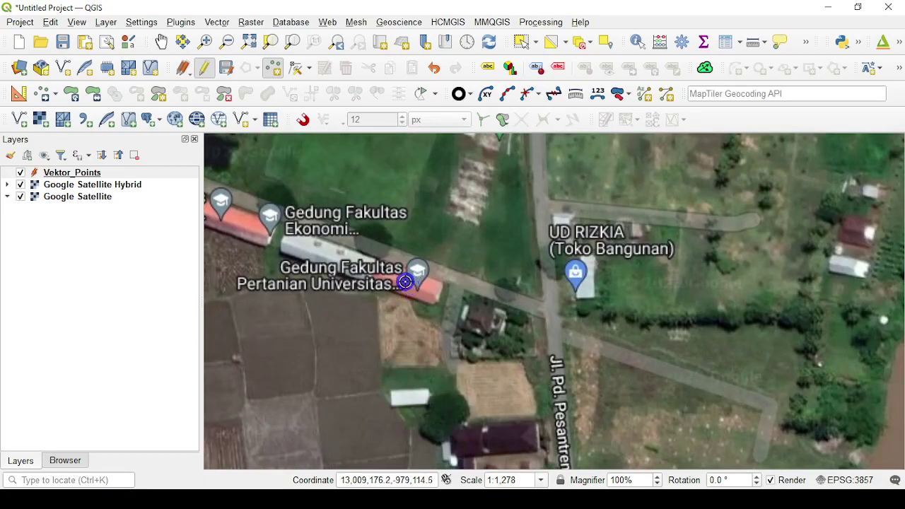
click(406, 282)
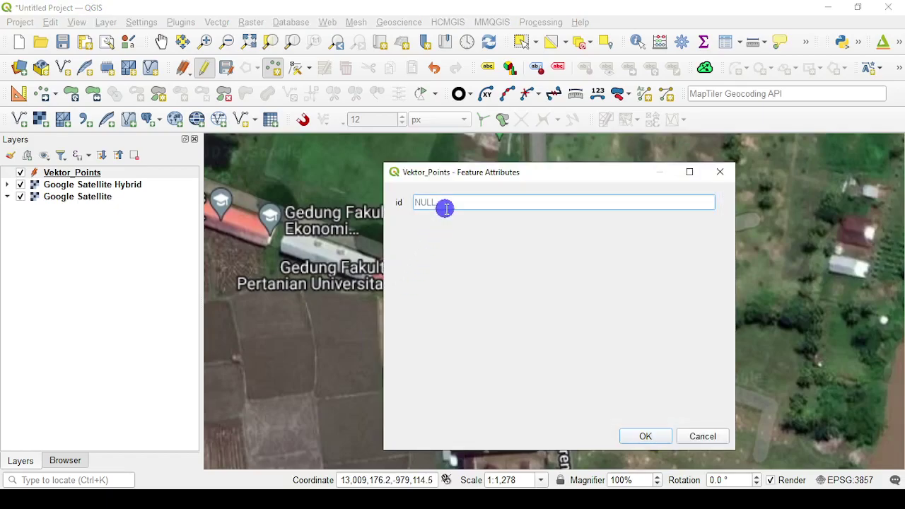
click(645, 436)
Add a point feature with id 3 on the Gedung Fakultas Ilmu Sosial building
scroll(403, 291, down, 1)
drag(375, 236, 394, 251)
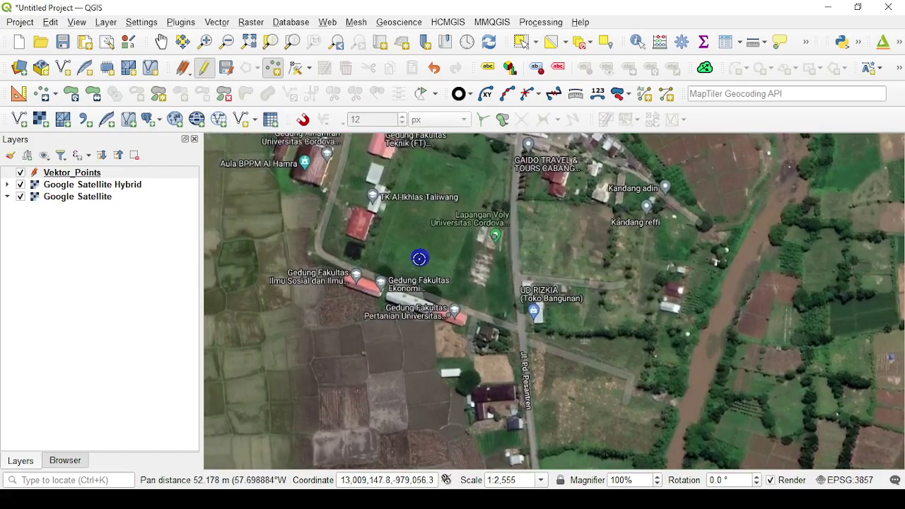
scroll(388, 297, up, 1)
drag(323, 283, 450, 310)
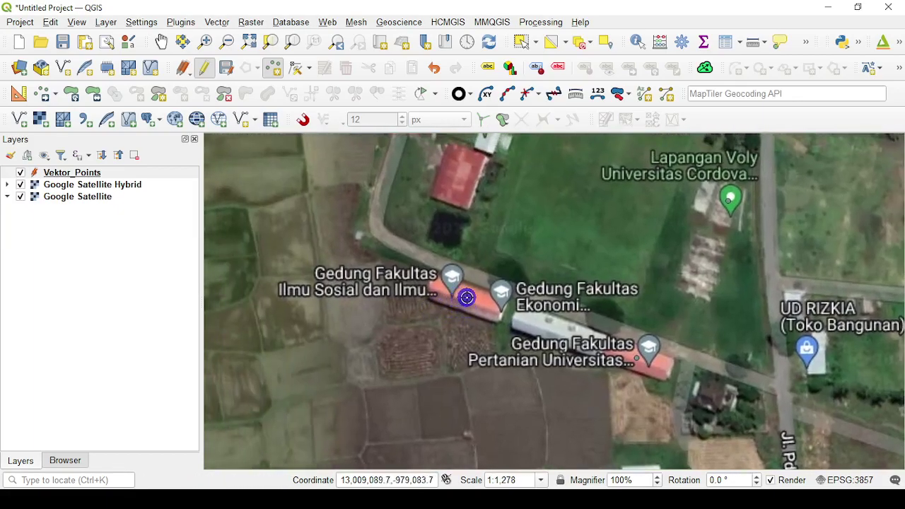
click(467, 299)
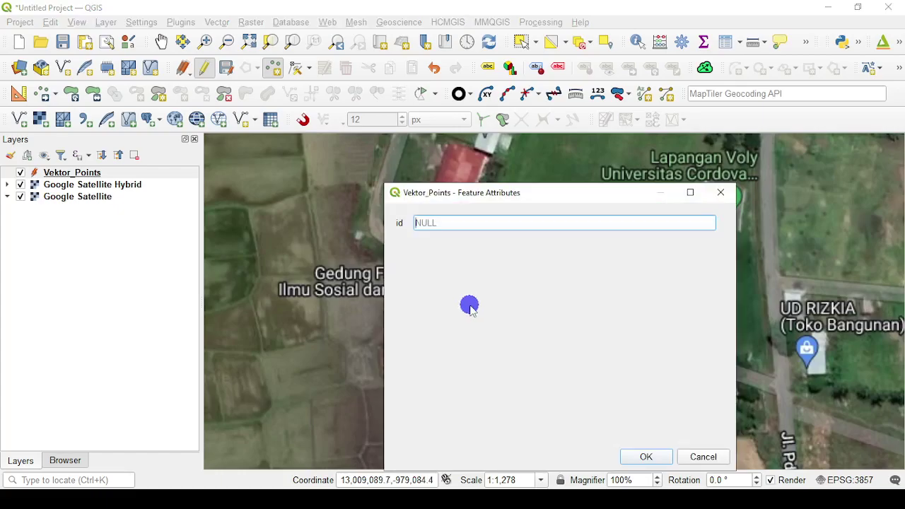
text(3)
click(646, 456)
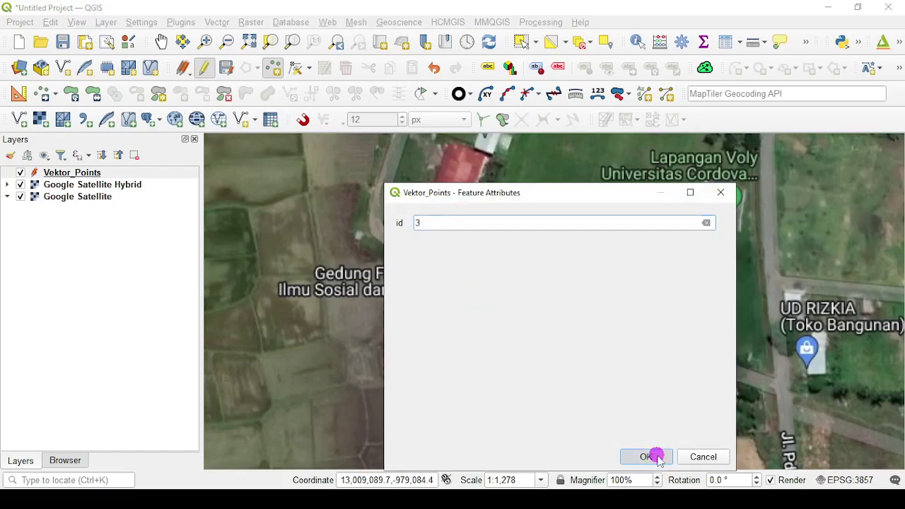
Add a point feature on the Gedung Alhamrah building beside Aula BPPM Al Hamra and accept its attributes
scroll(530, 244, down, 2)
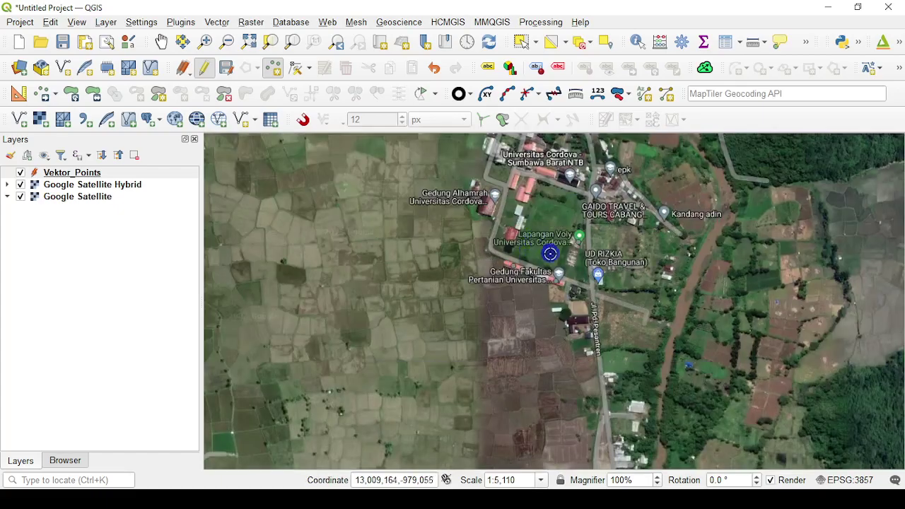
drag(559, 232, 499, 247)
scroll(488, 230, up, 1)
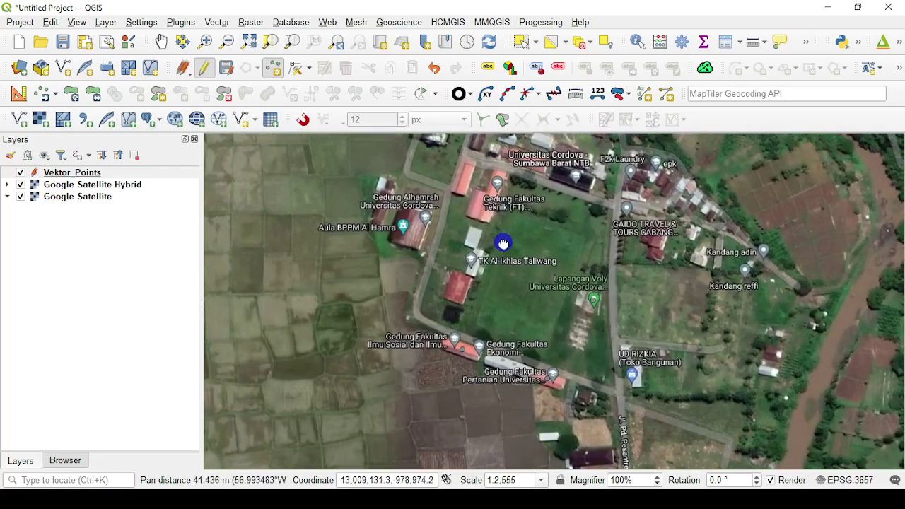
scroll(396, 214, up, 1)
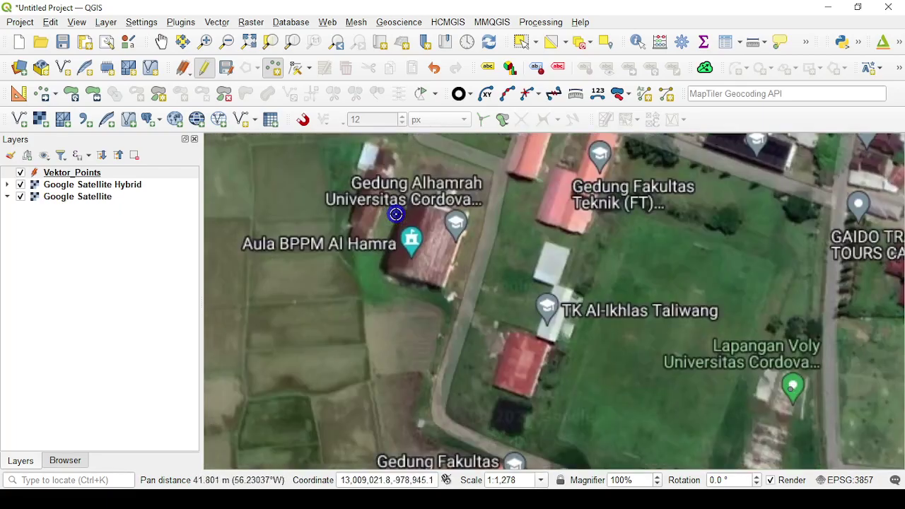
click(425, 239)
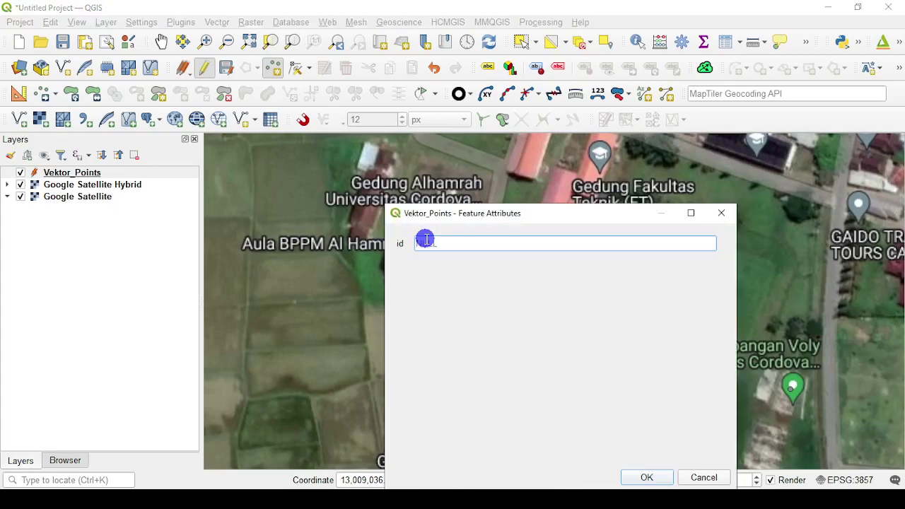
click(650, 478)
Hide the Google Satellite Hybrid layer and bring the campus buildings and sports field into view
scroll(537, 307, down, 2)
scroll(542, 313, up, 1)
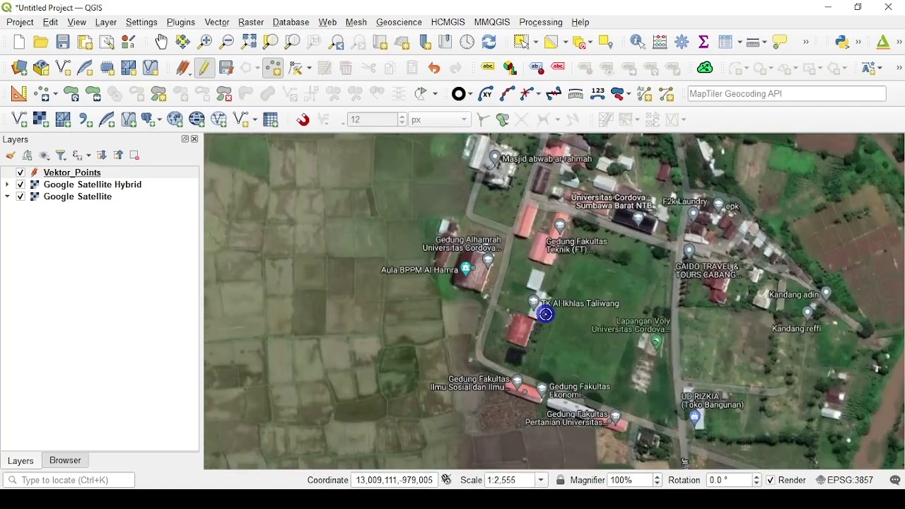
click(20, 184)
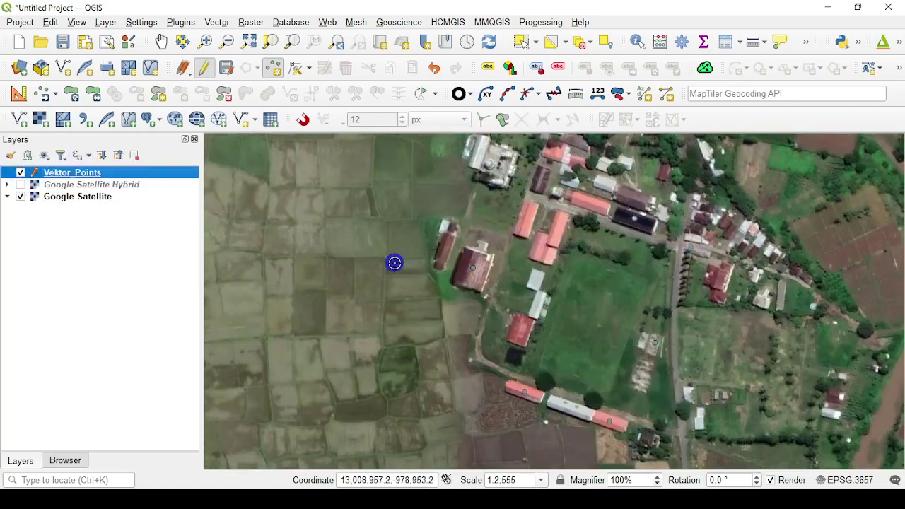
drag(394, 263, 233, 217)
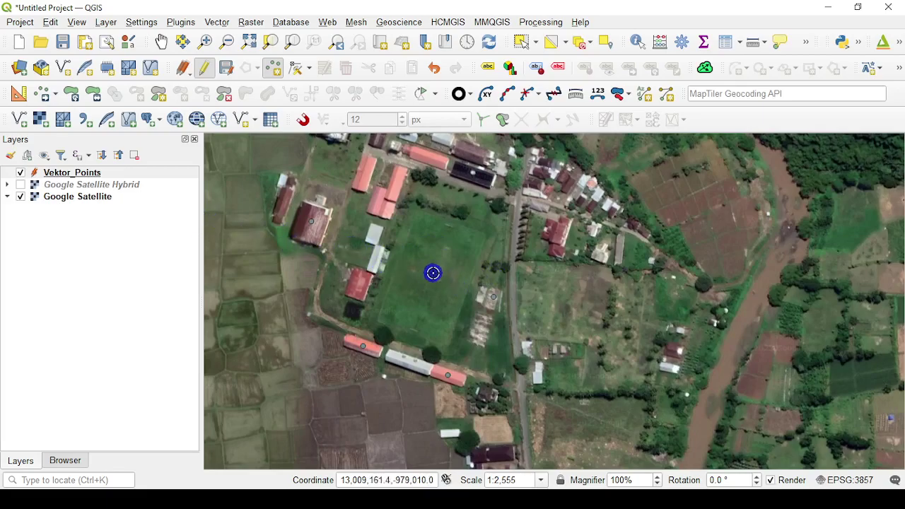
Add a point feature with id 5 in the middle of the large green sports field
click(433, 272)
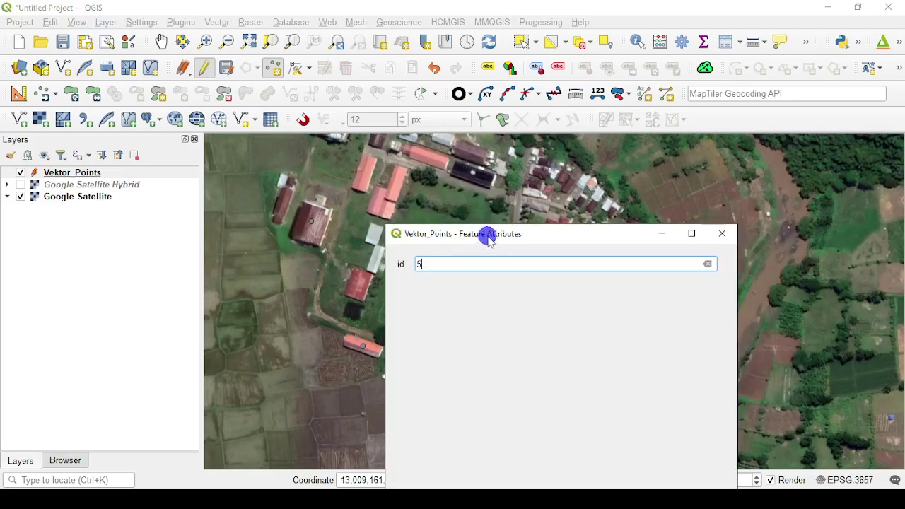
drag(485, 234, 442, 141)
text(5)
click(606, 402)
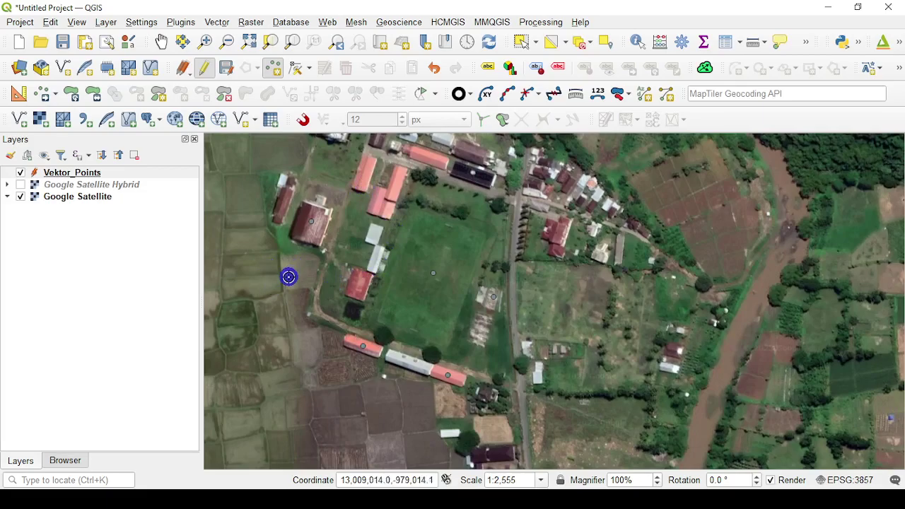
Add points with id 6 on the orange-roofed building northwest of the sports field and id 7 on the dark-roofed building north of it
click(365, 172)
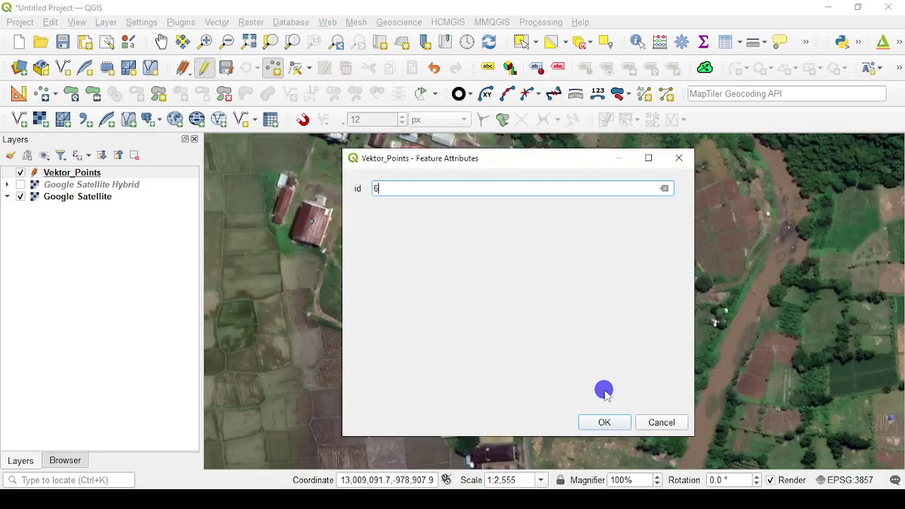
click(604, 422)
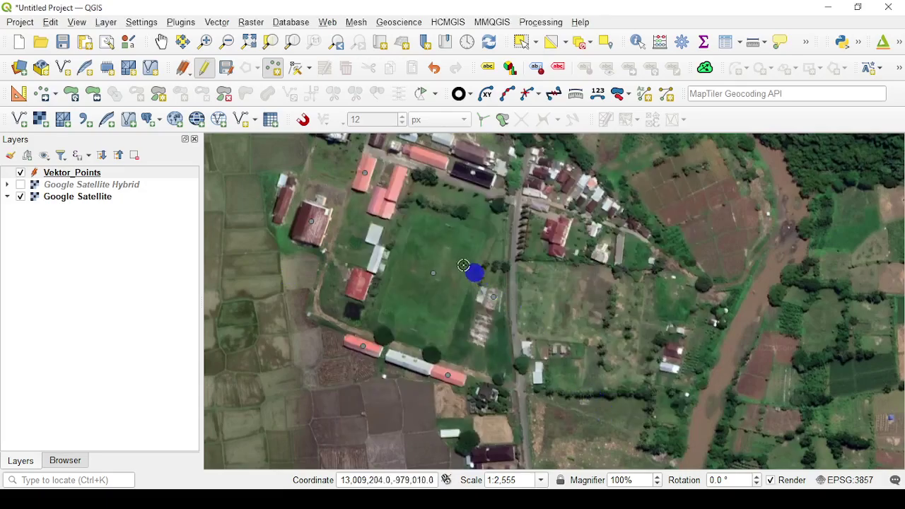
click(473, 172)
click(475, 206)
text(7)
click(609, 441)
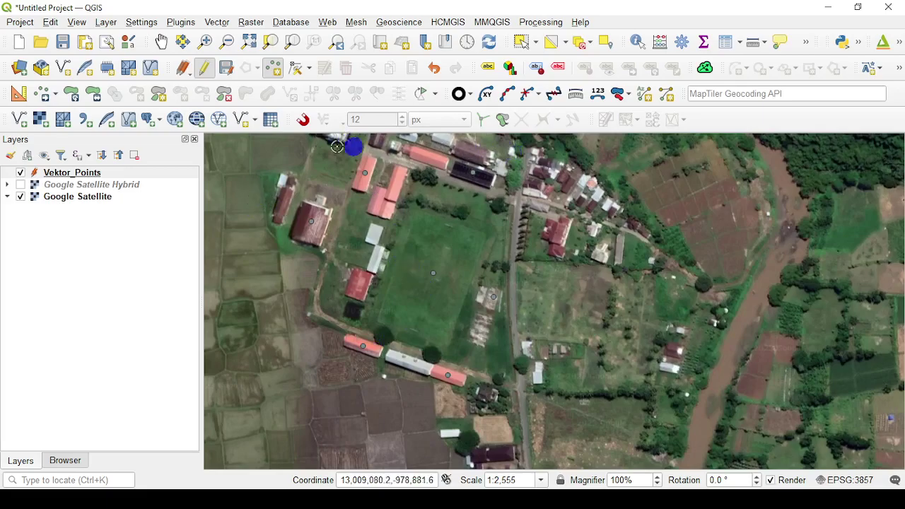
Save the Vektor_Points layer edits and turn off its editing mode
click(231, 71)
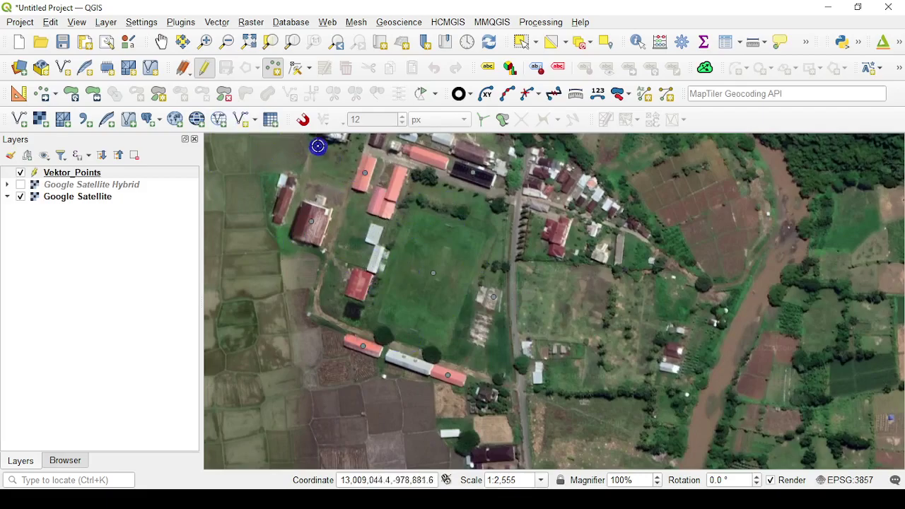
click(206, 73)
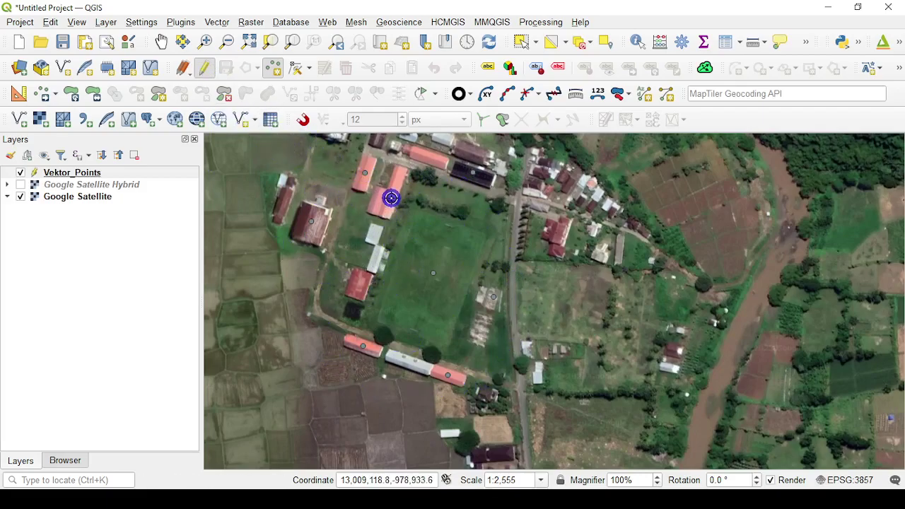
click(206, 68)
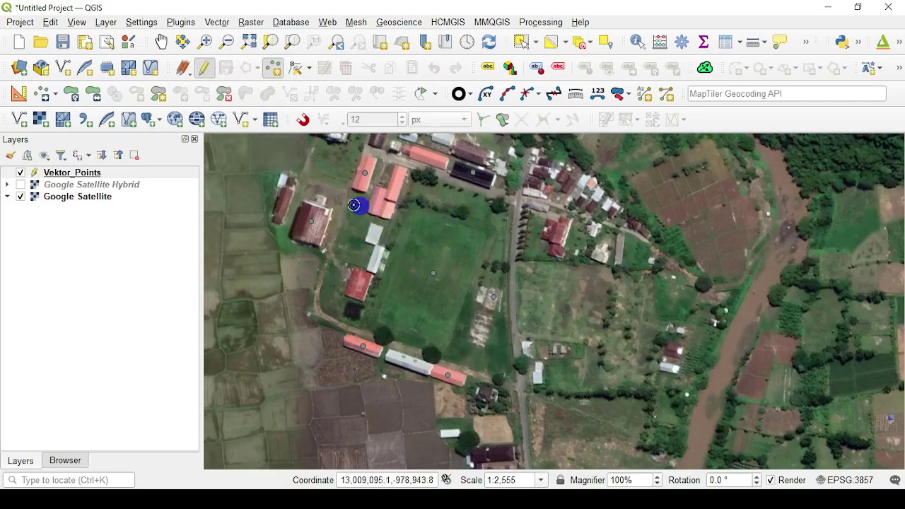
click(206, 69)
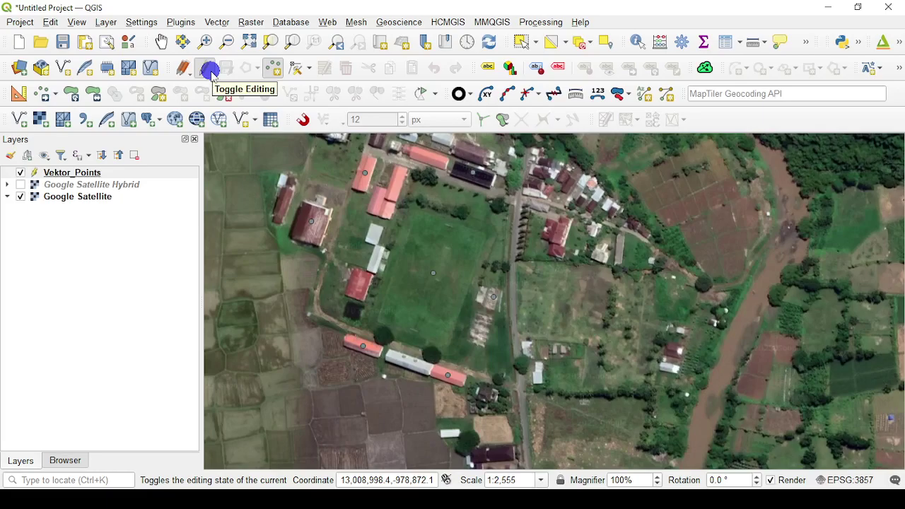
click(211, 73)
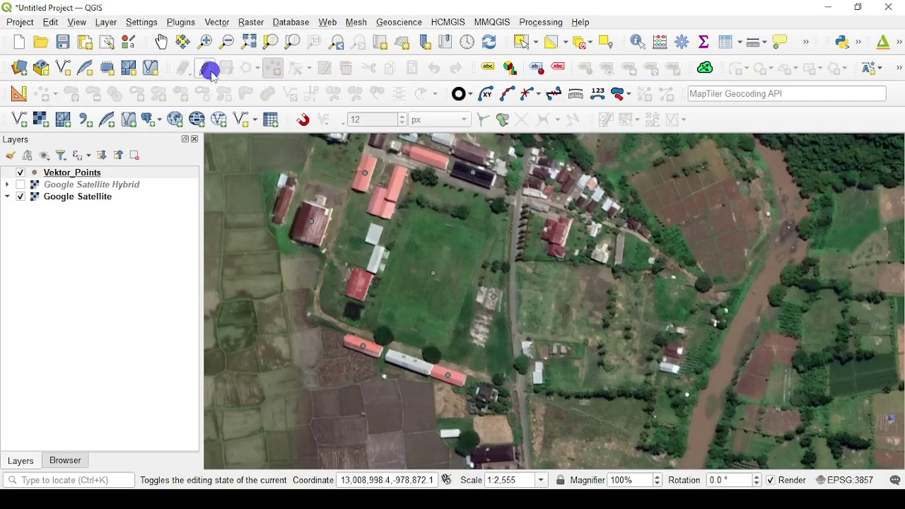
Try adding a point on the sports field with editing off, dismiss the message, and switch to the Pan Map tool
click(408, 270)
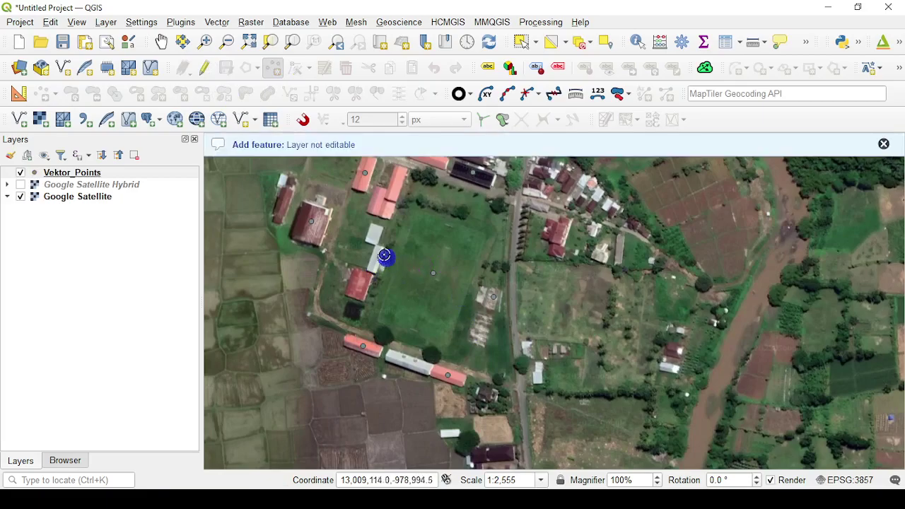
click(884, 146)
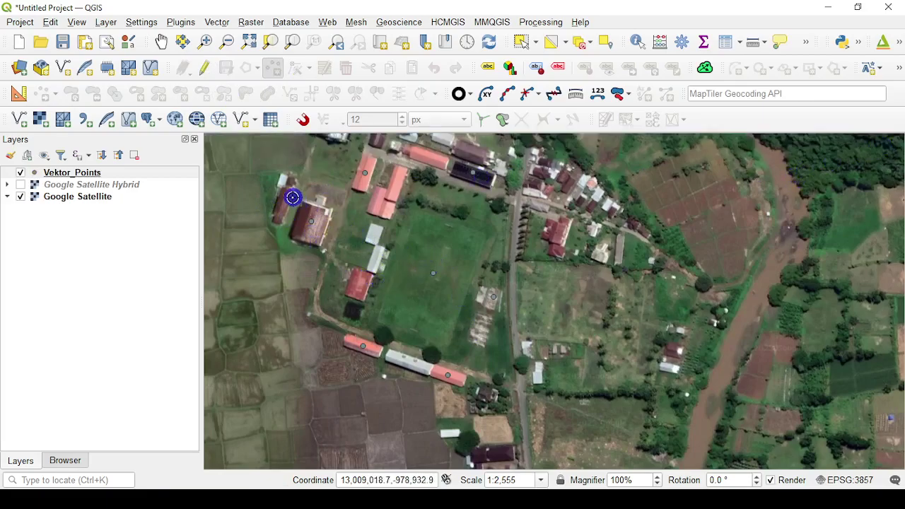
click(161, 42)
drag(408, 293, 384, 299)
scroll(410, 318, up, 1)
scroll(410, 285, down, 1)
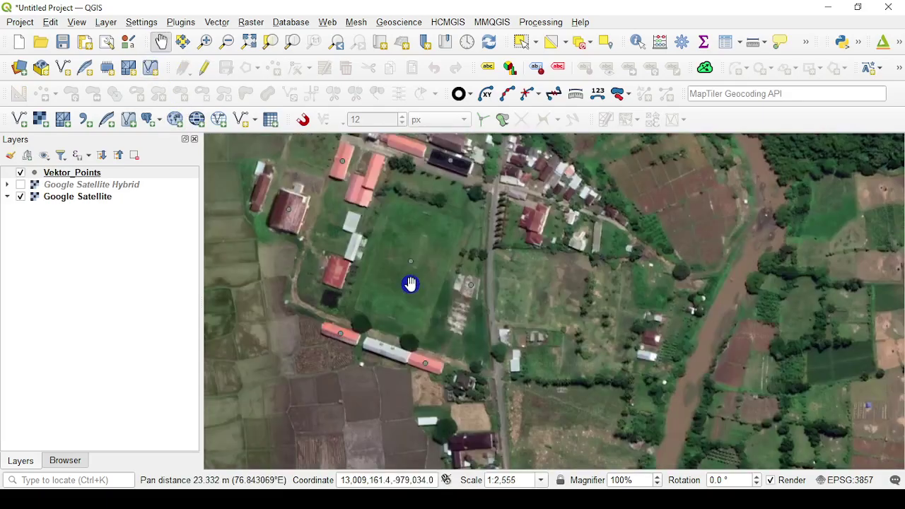
Hide the Google Satellite basemap to inspect the digitized points alone, and show it again
click(21, 197)
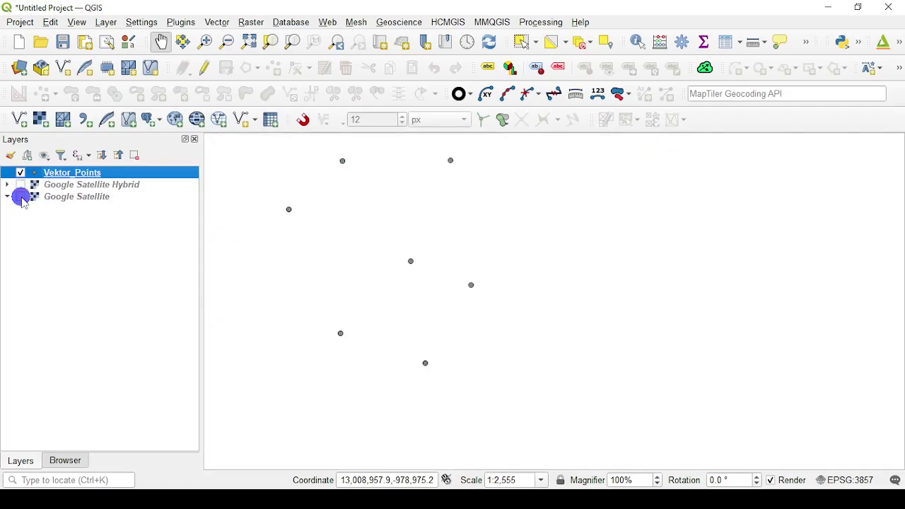
click(20, 197)
drag(363, 289, 389, 288)
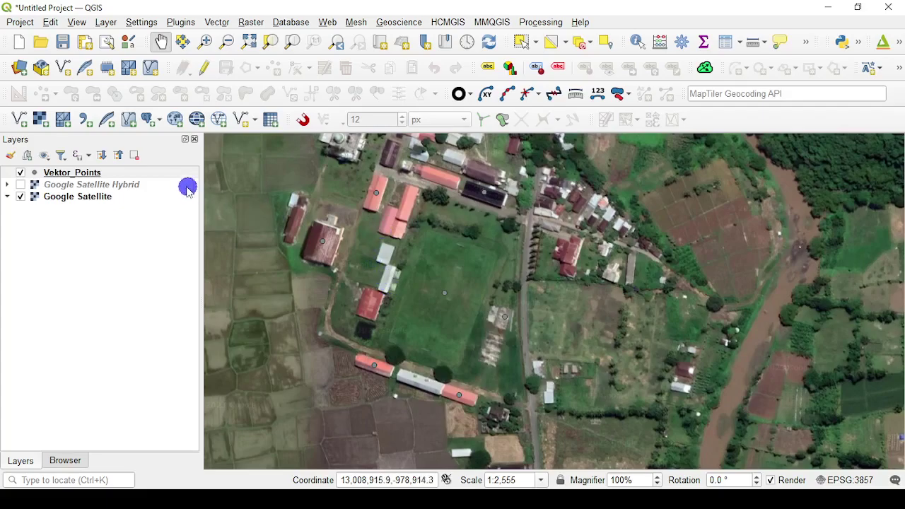
Open the Vektor_Points layer properties at the Symbology settings
click(84, 174)
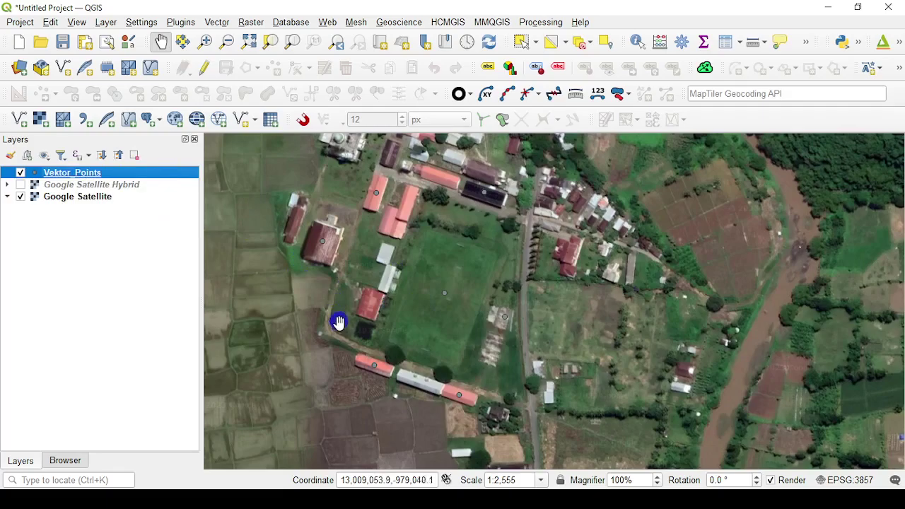
right_click(74, 173)
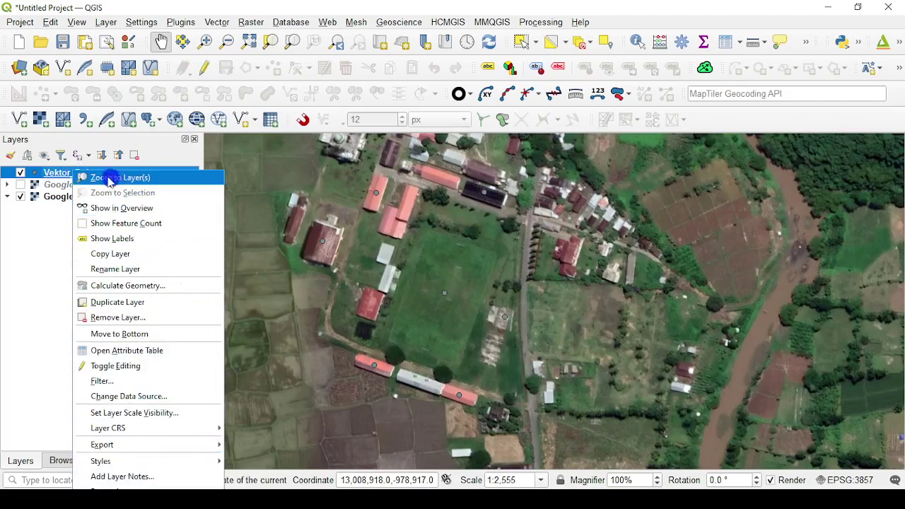
click(64, 171)
double_click(68, 175)
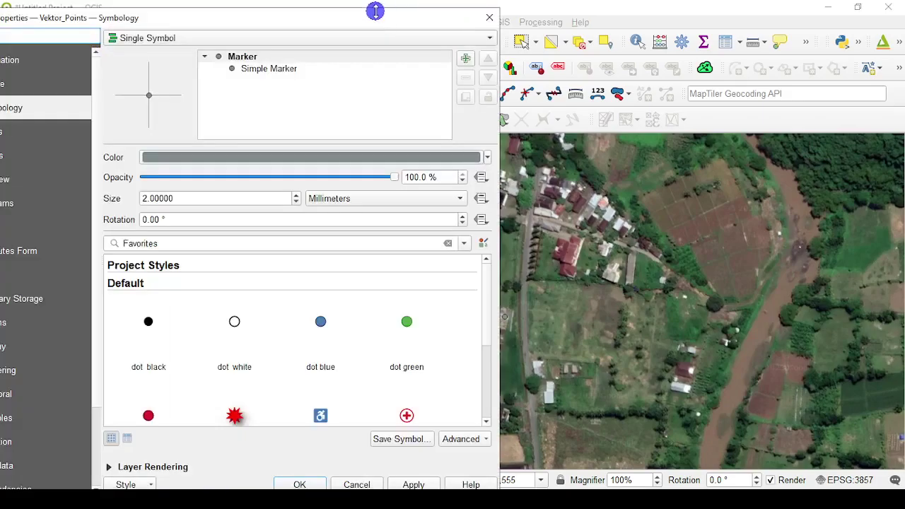
drag(377, 10, 558, 75)
click(166, 160)
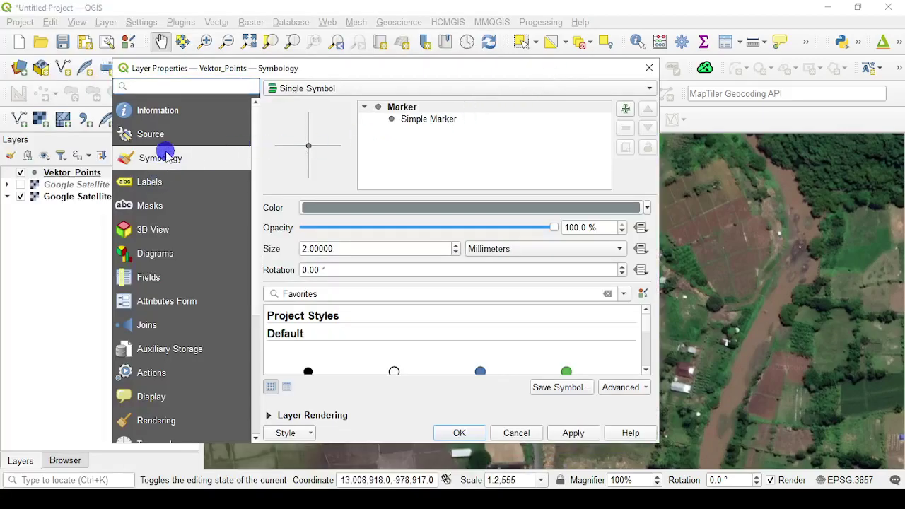
drag(256, 66, 317, 50)
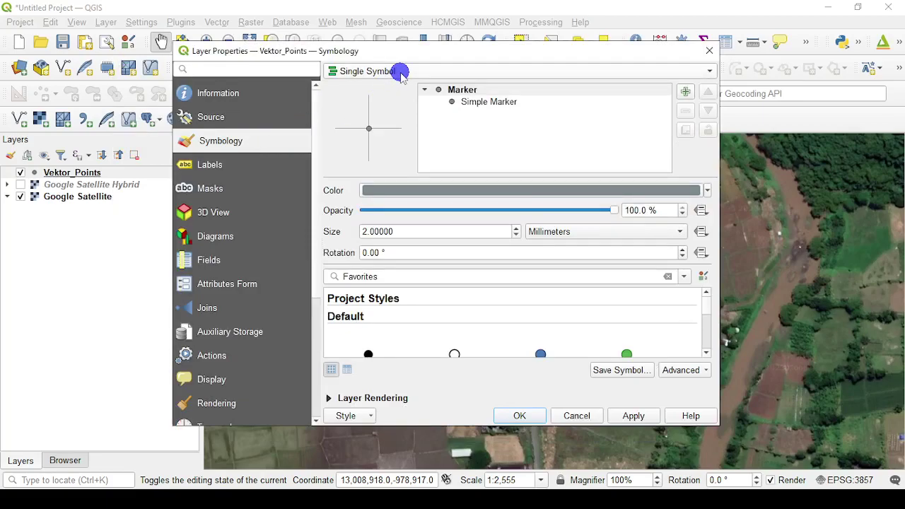
mouse_move(414, 53)
mouse_down()
mouse_move(516, 35)
mouse_move(661, 47)
mouse_move(452, 63)
mouse_move(648, 46)
mouse_move(376, 52)
mouse_up()
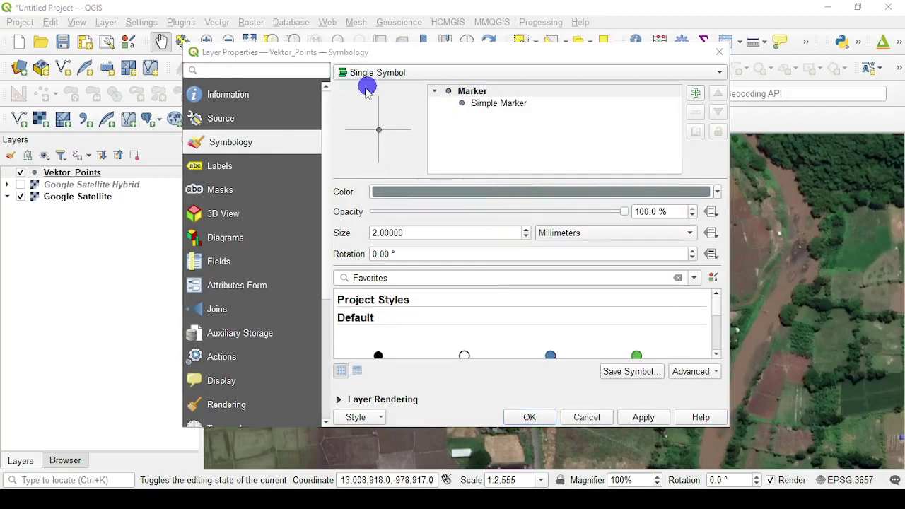
Set the Vektor_Points marker color to bright cyan (#01ffee) and apply the symbology
click(464, 191)
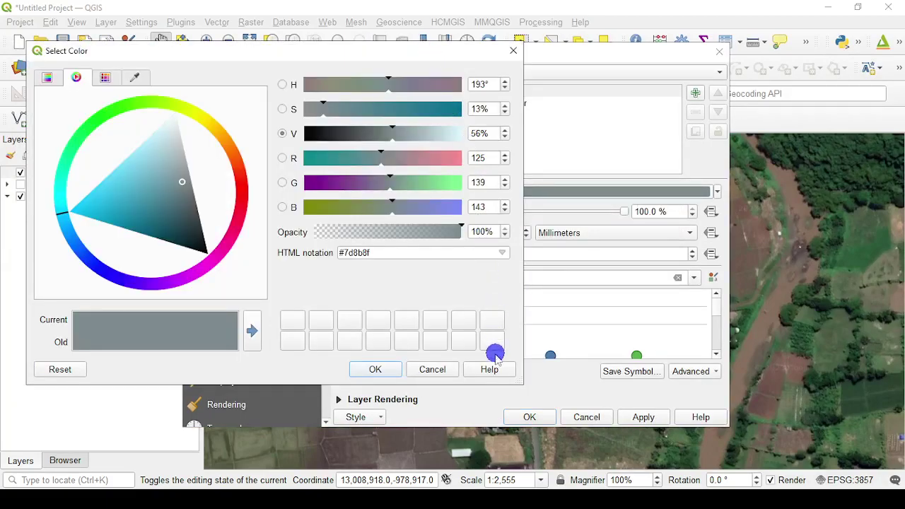
click(443, 370)
click(487, 190)
drag(363, 57, 636, 55)
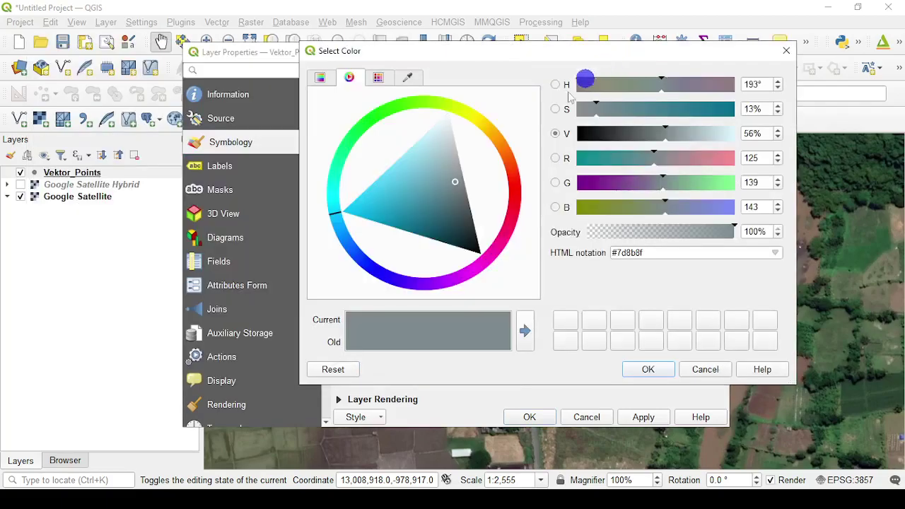
click(334, 189)
drag(365, 211, 297, 196)
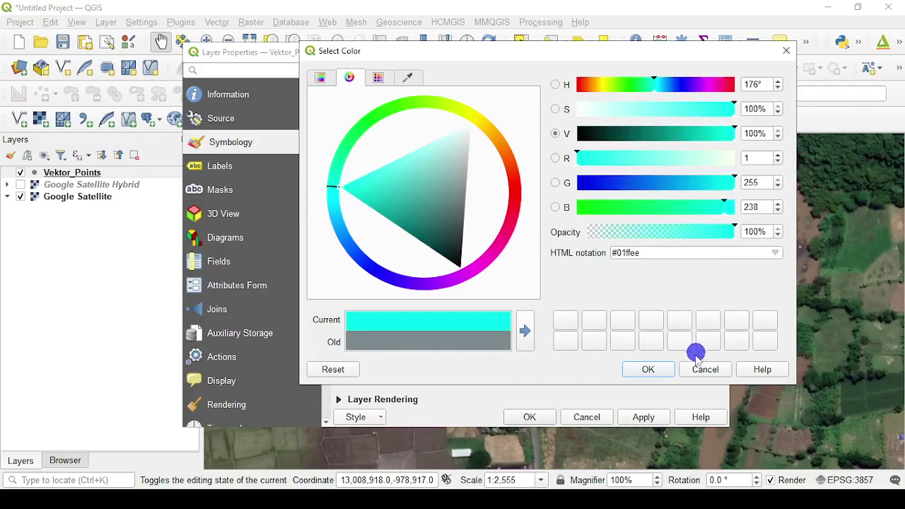
click(656, 370)
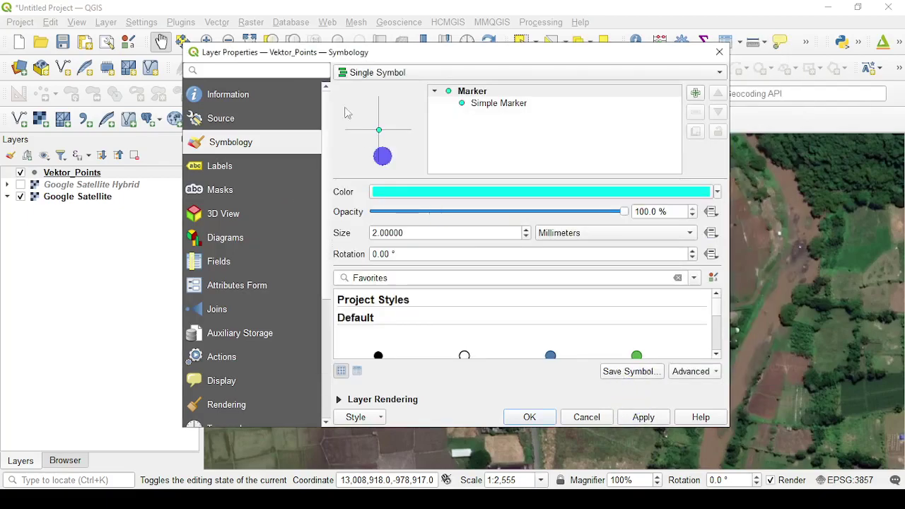
click(642, 417)
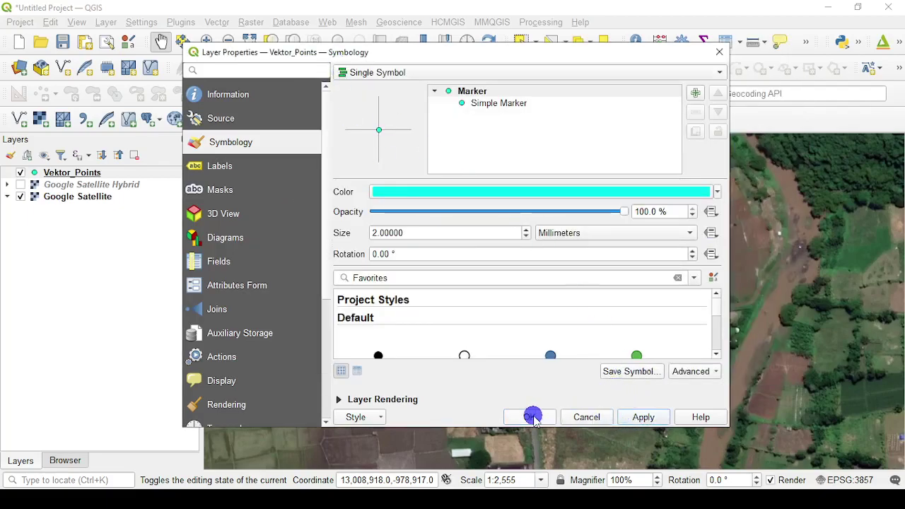
click(531, 417)
Open the Vektor_Points attribute table, compare its id records with the points on the map, and close the table
drag(418, 258, 440, 284)
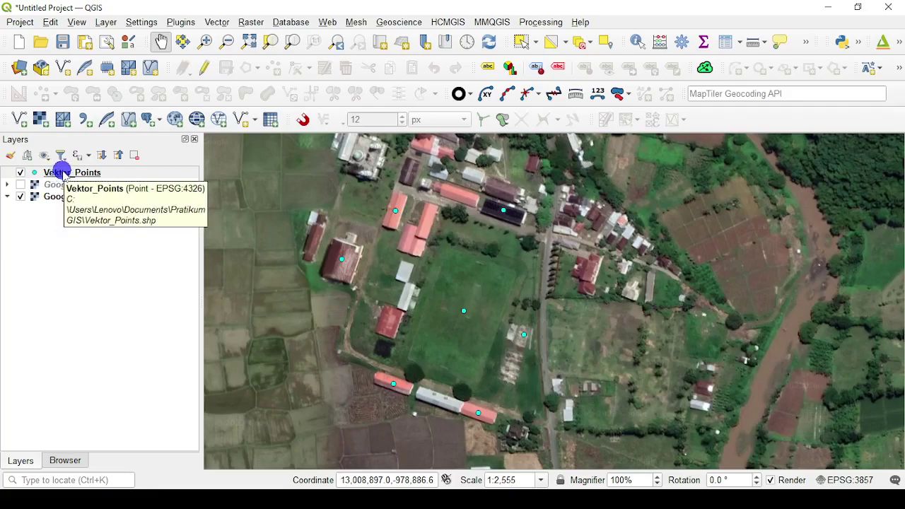
click(63, 174)
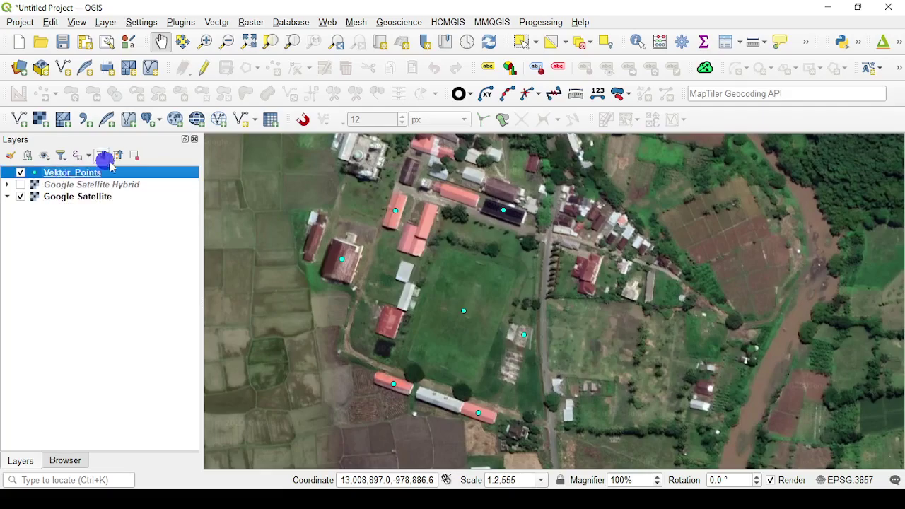
right_click(90, 173)
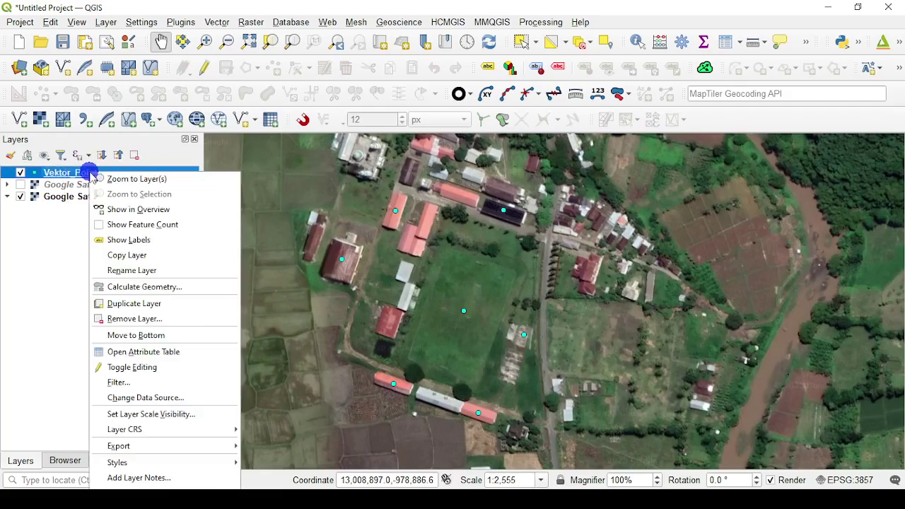
click(188, 351)
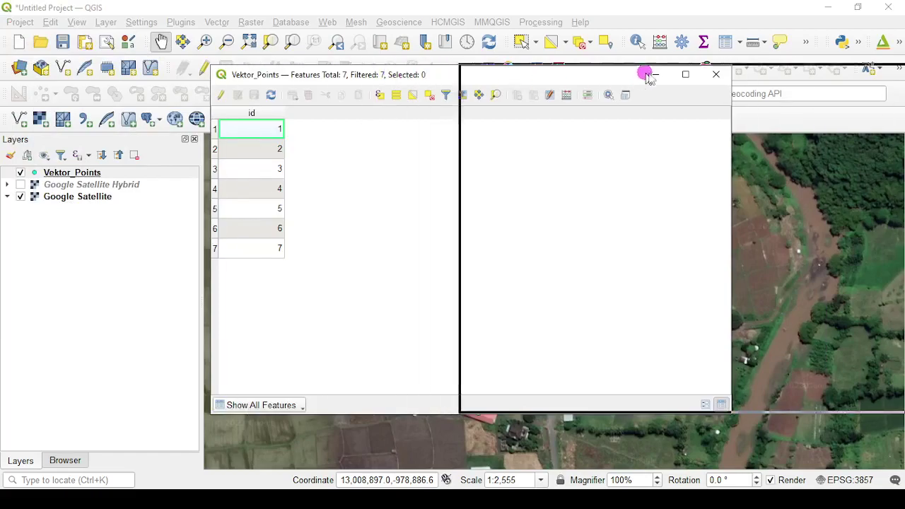
drag(648, 76, 657, 77)
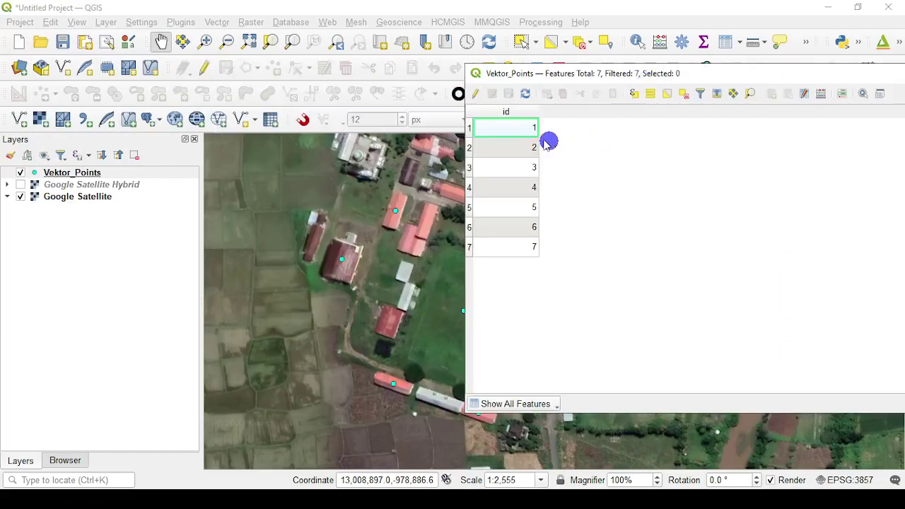
drag(575, 73, 726, 71)
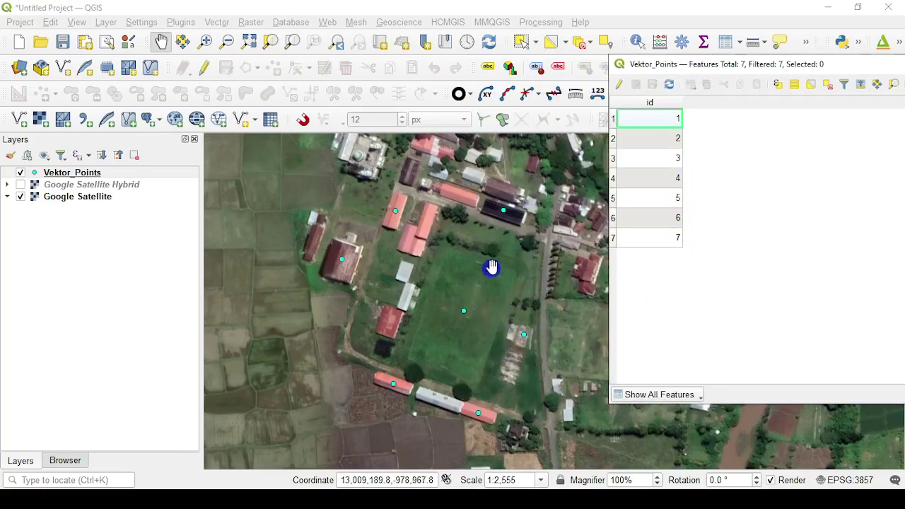
drag(728, 66, 448, 77)
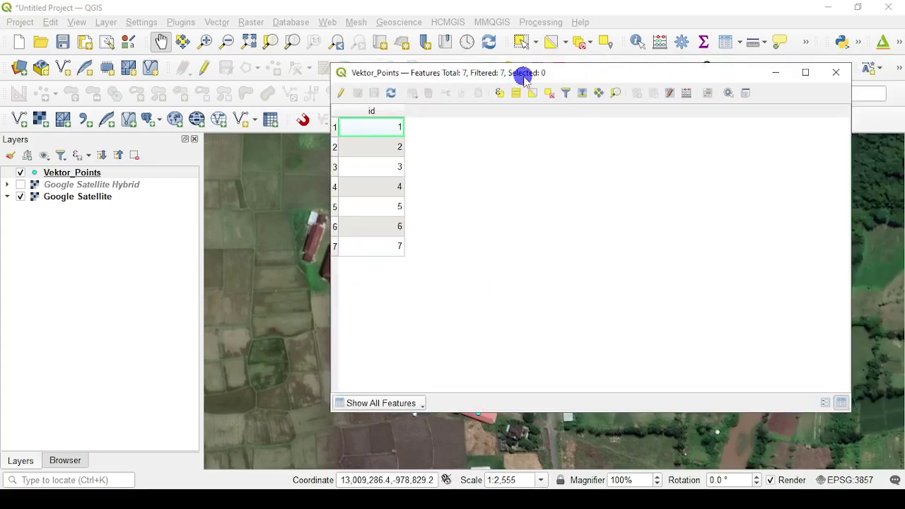
click(836, 72)
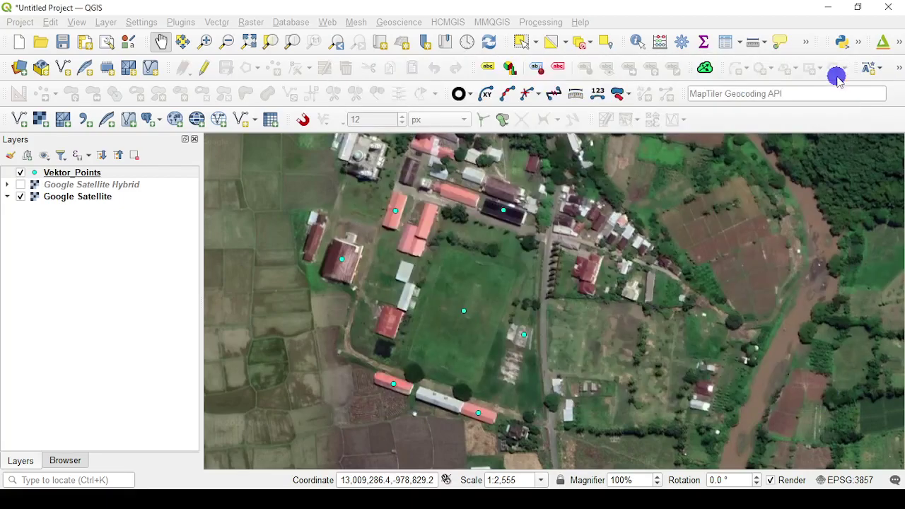
Switch the Vektor_Points symbology to Categorized, using the id field with random colors, and classify the values
double_click(70, 174)
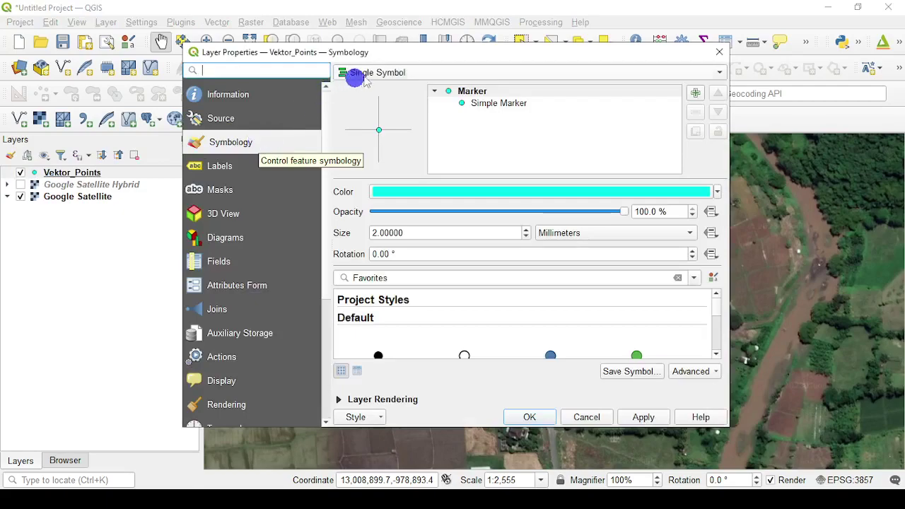
click(552, 74)
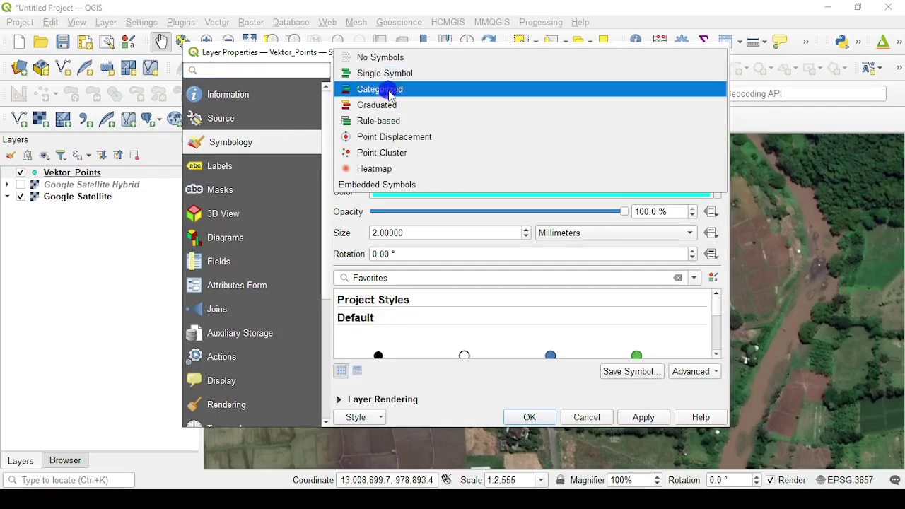
click(388, 92)
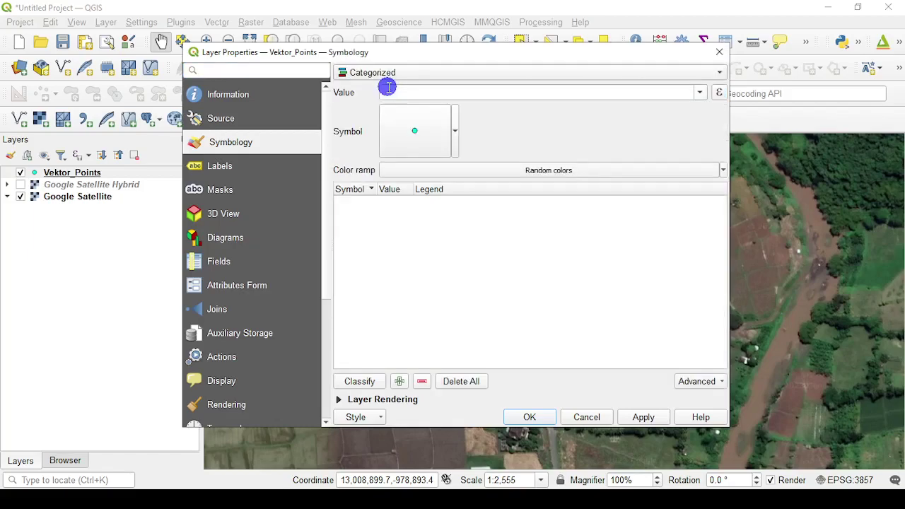
drag(508, 58, 471, 67)
click(662, 99)
click(427, 111)
click(323, 388)
Remove the all-other-values class from the id categories and apply the categorized symbology to Vektor_Points
click(350, 291)
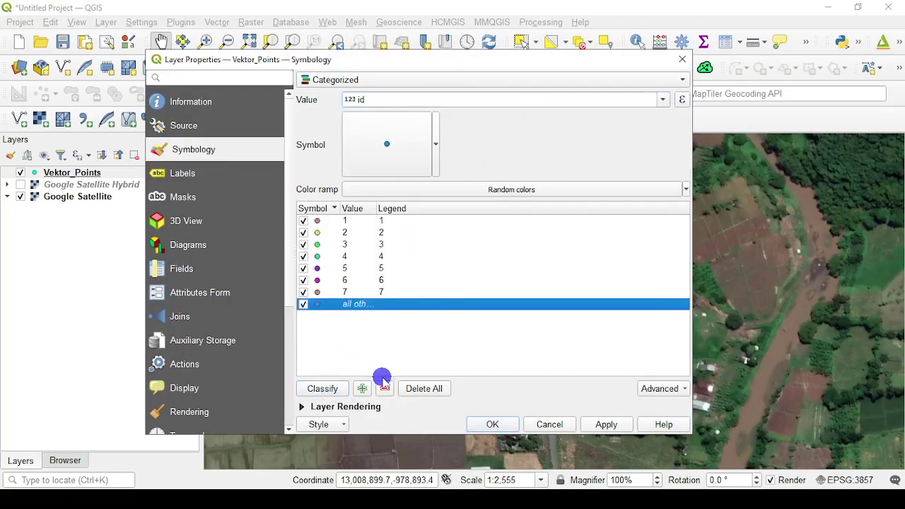
click(384, 388)
drag(389, 59, 676, 55)
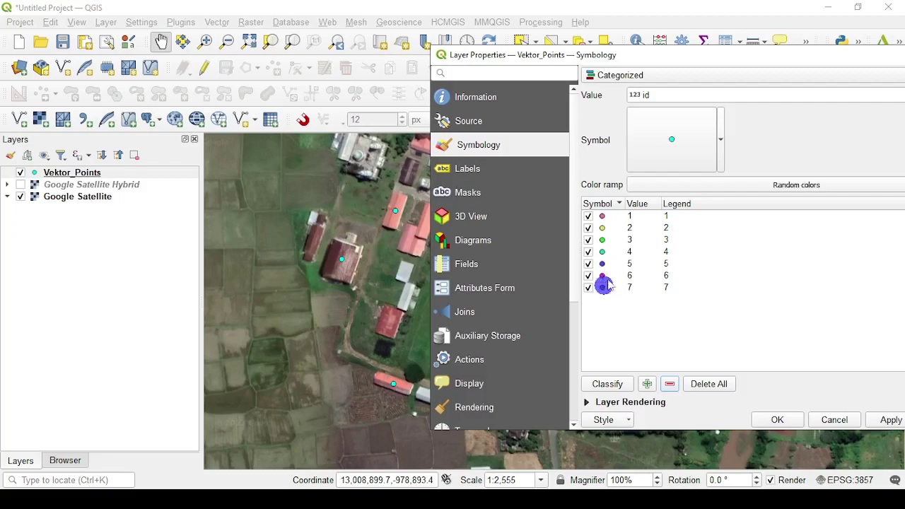
drag(697, 55, 632, 11)
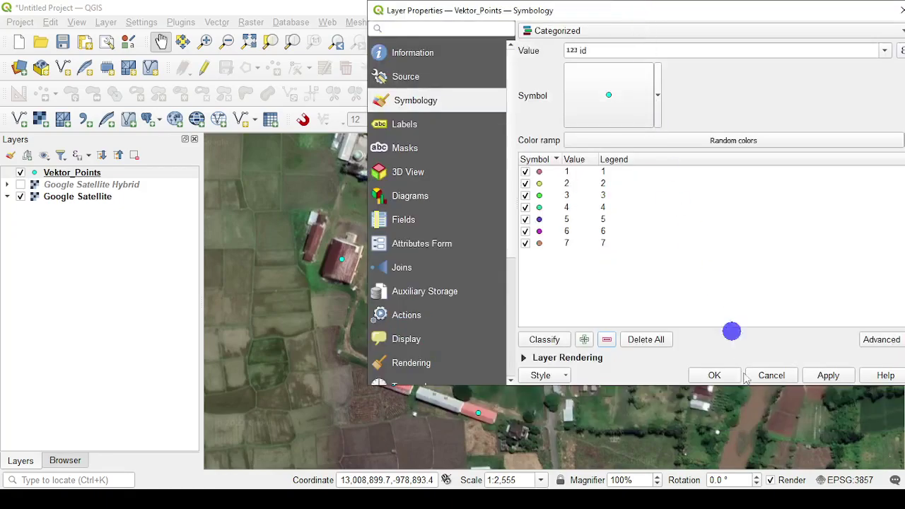
click(828, 375)
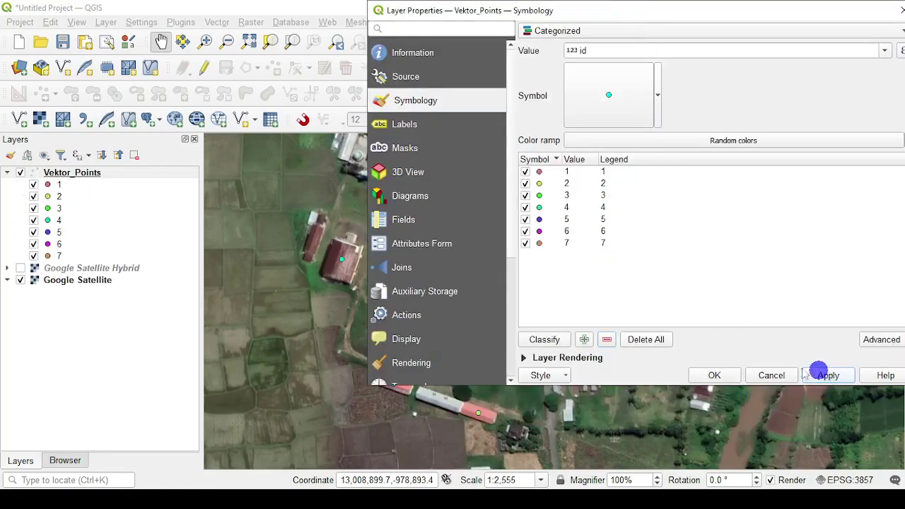
click(716, 376)
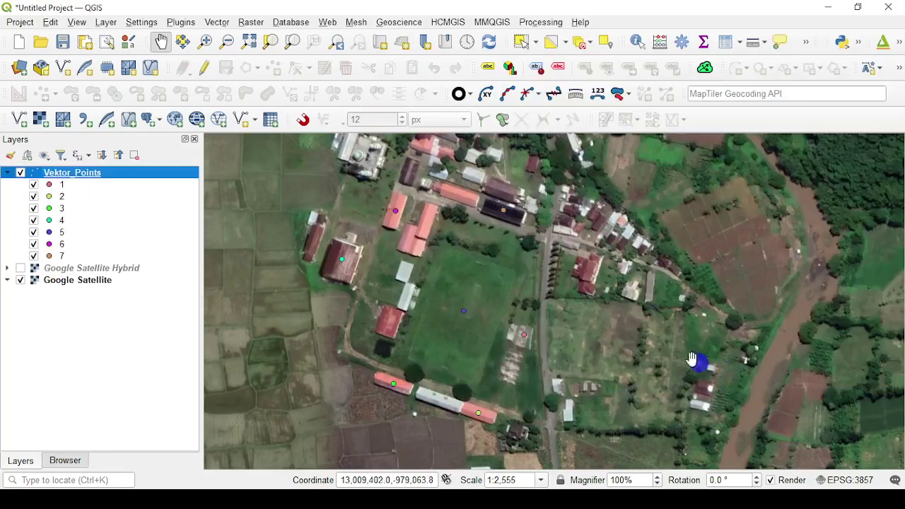
Hide the Google Satellite basemap to examine the categorized point colors alone, and show it again
click(20, 280)
drag(493, 297, 545, 286)
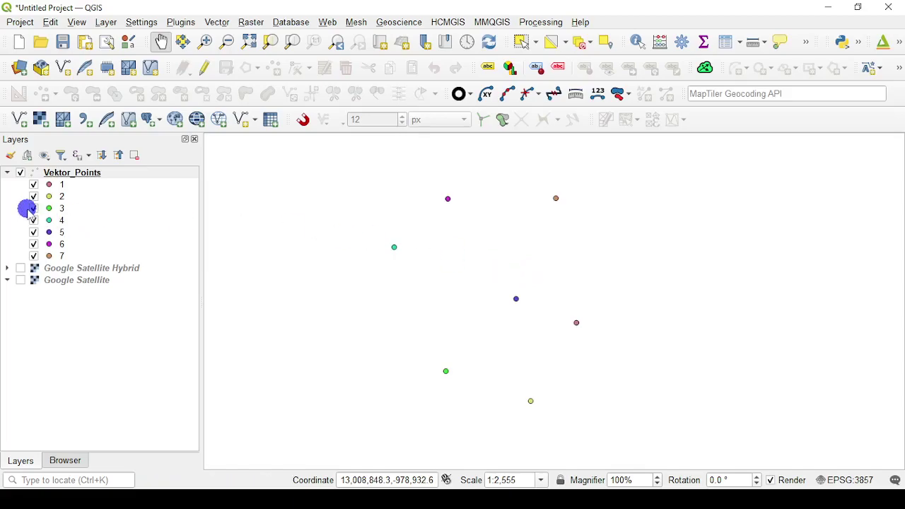
click(22, 279)
scroll(496, 291, up, 1)
scroll(504, 288, down, 1)
scroll(540, 278, down, 1)
drag(539, 277, 468, 252)
scroll(458, 257, up, 1)
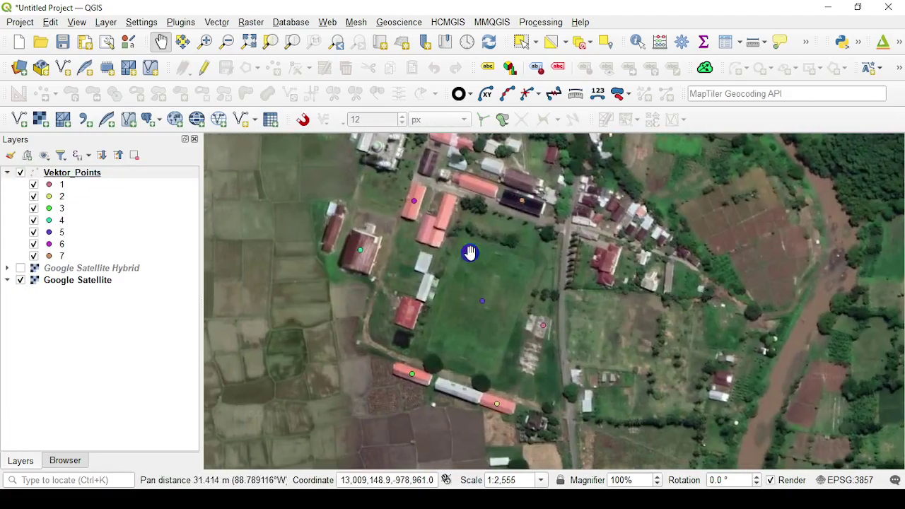
click(68, 173)
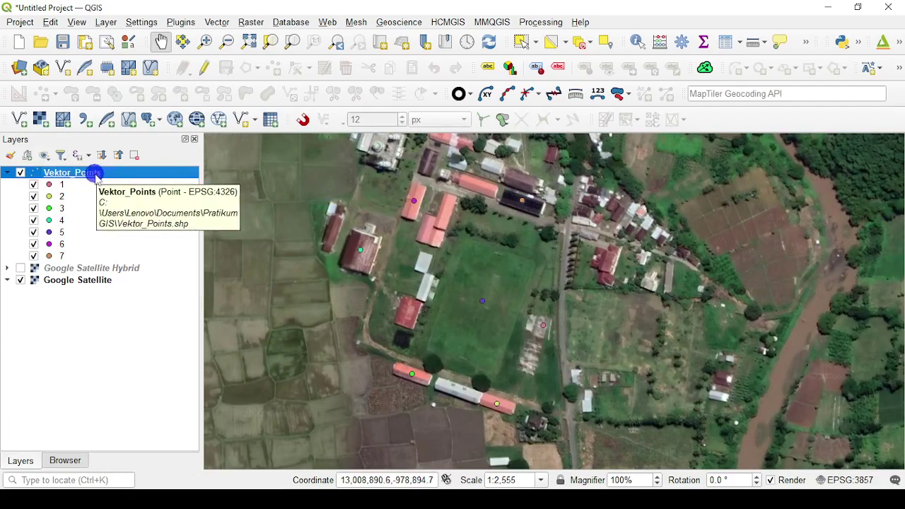
right_click(97, 174)
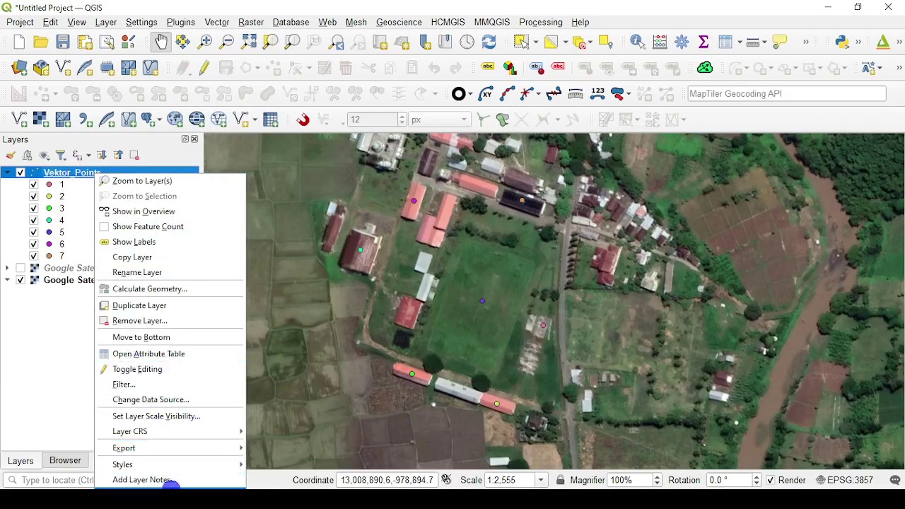
click(84, 174)
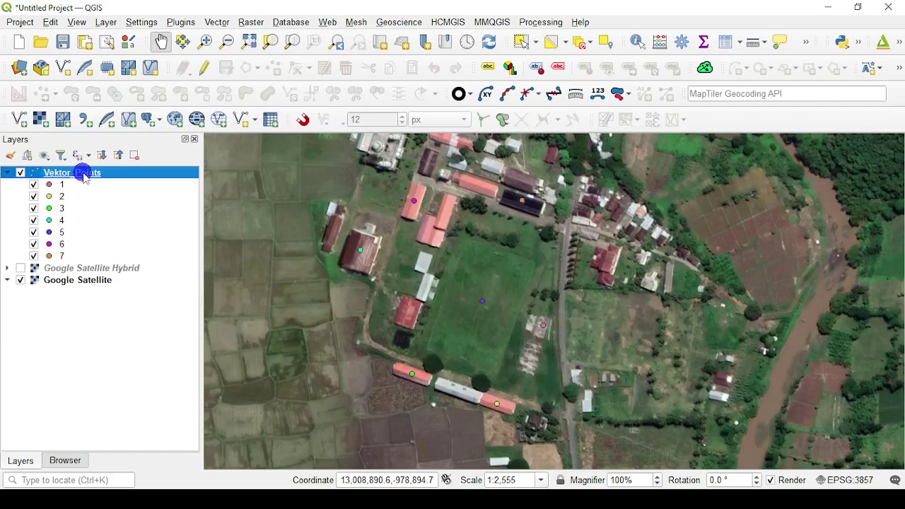
Enable Single Labels for Vektor_Points using the id field, apply them, and check the labels on the map
double_click(83, 174)
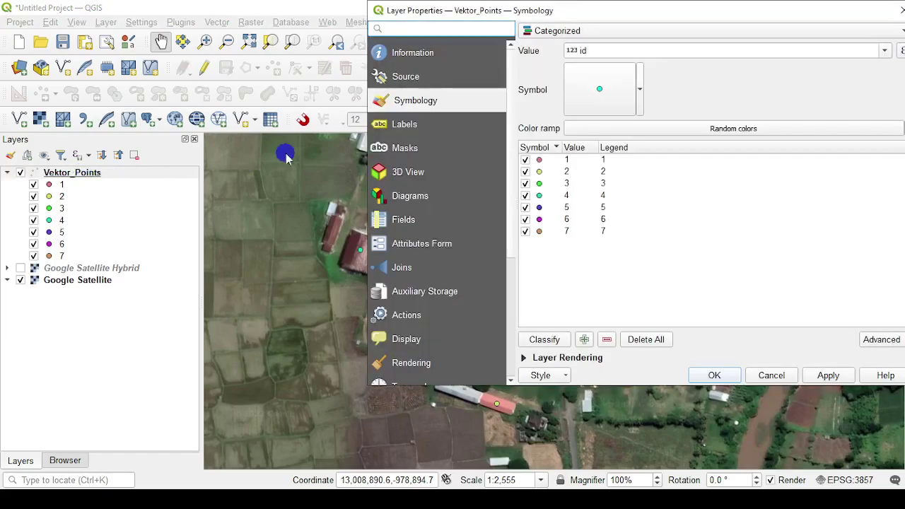
drag(614, 7, 405, 39)
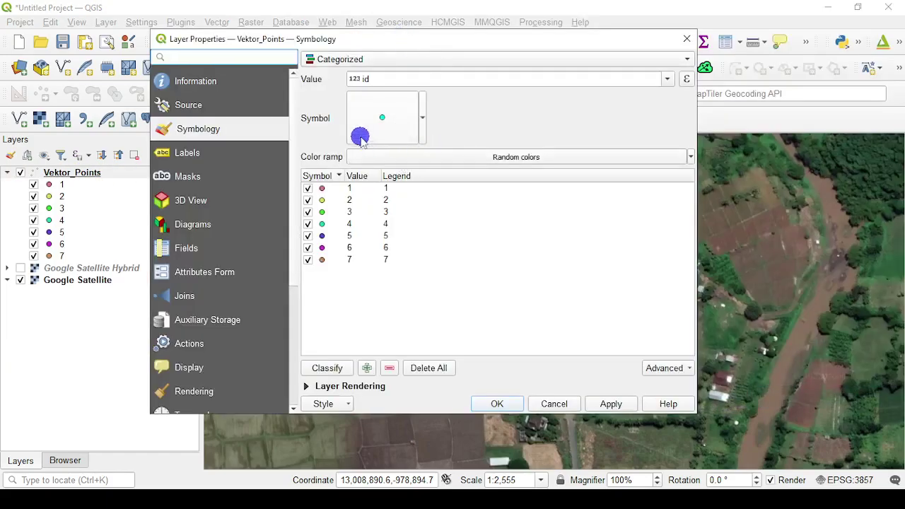
click(204, 155)
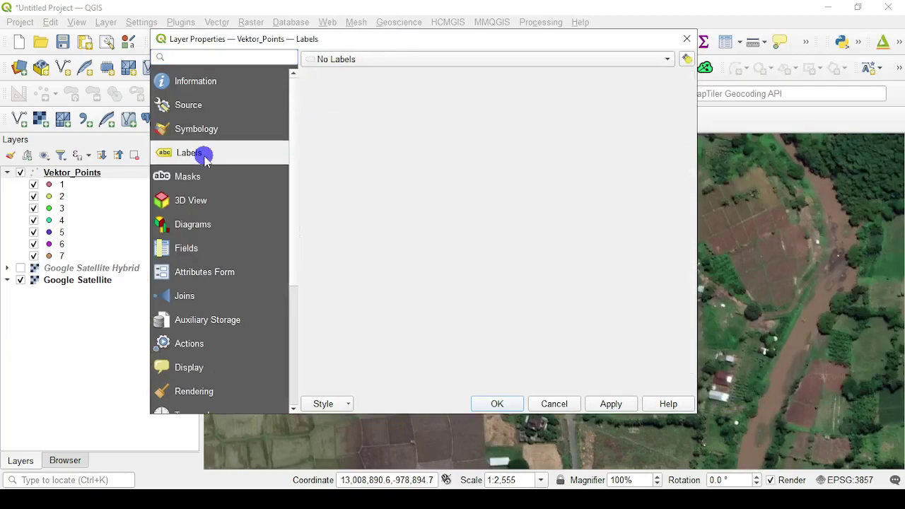
click(361, 60)
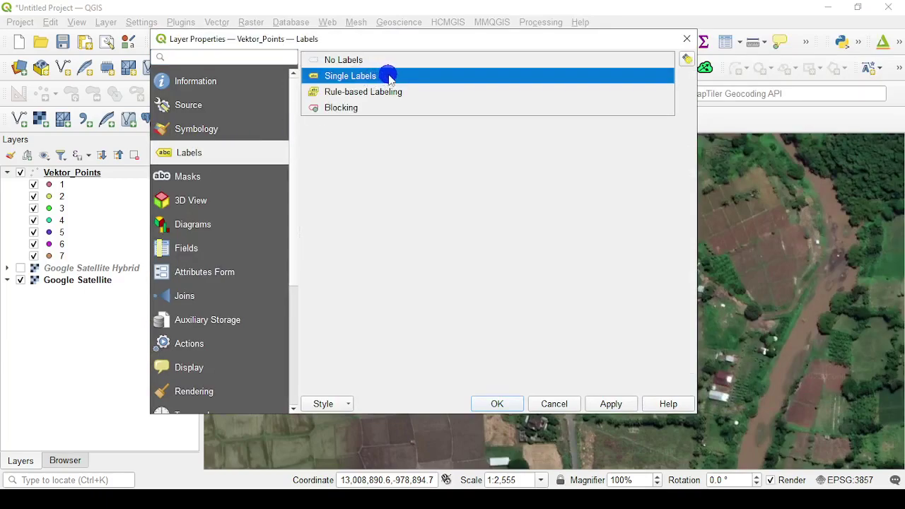
click(382, 76)
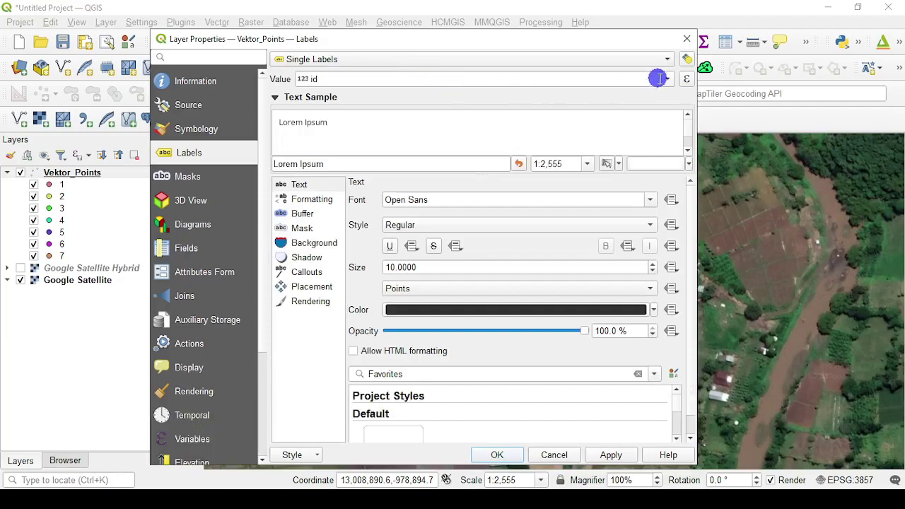
drag(363, 41, 442, 25)
click(675, 434)
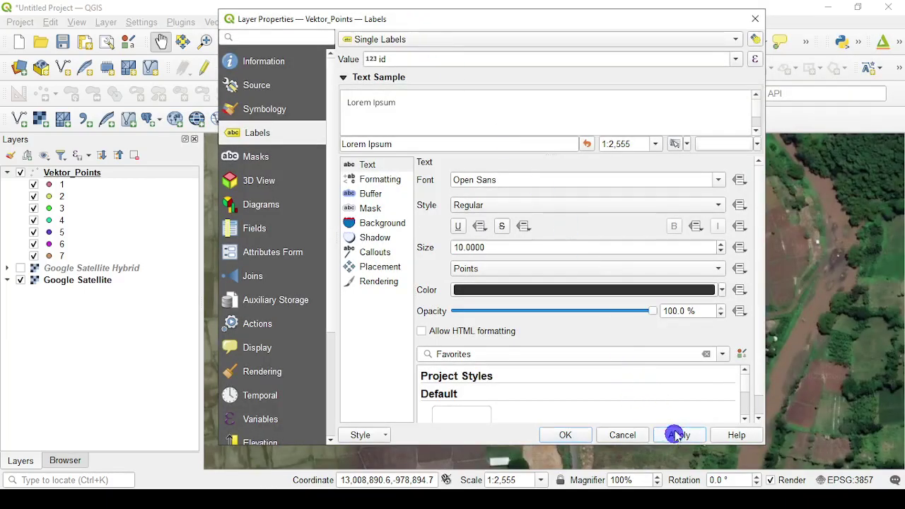
drag(381, 22, 613, 65)
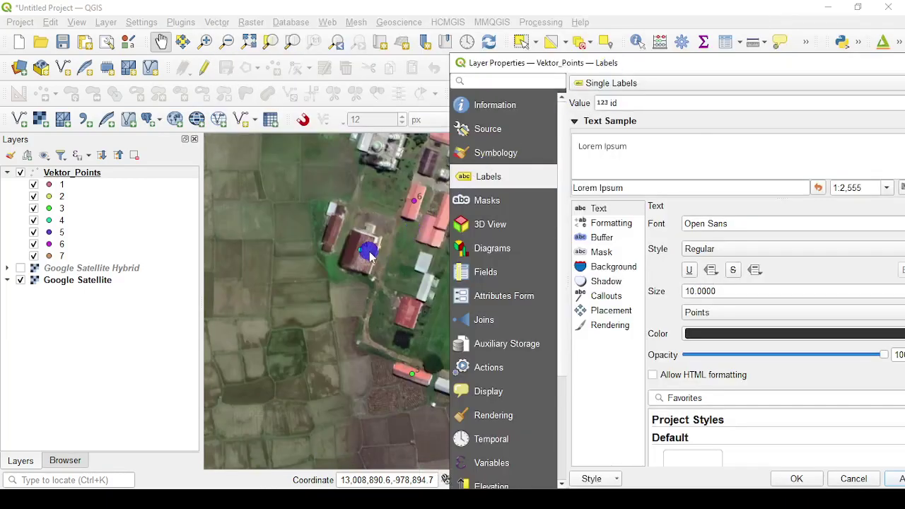
Enable a text buffer for the Vektor_Points labels with a size of 0.5 mm
drag(667, 62, 426, 47)
click(378, 226)
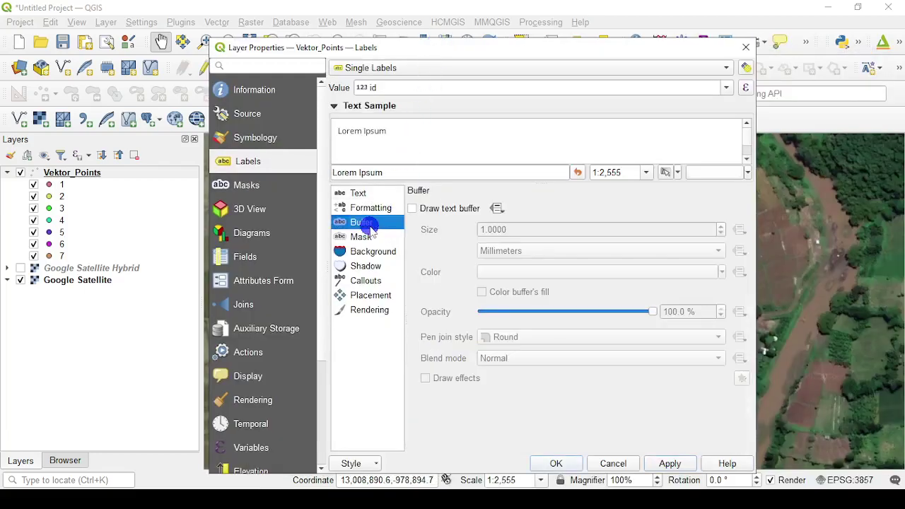
click(412, 209)
click(493, 230)
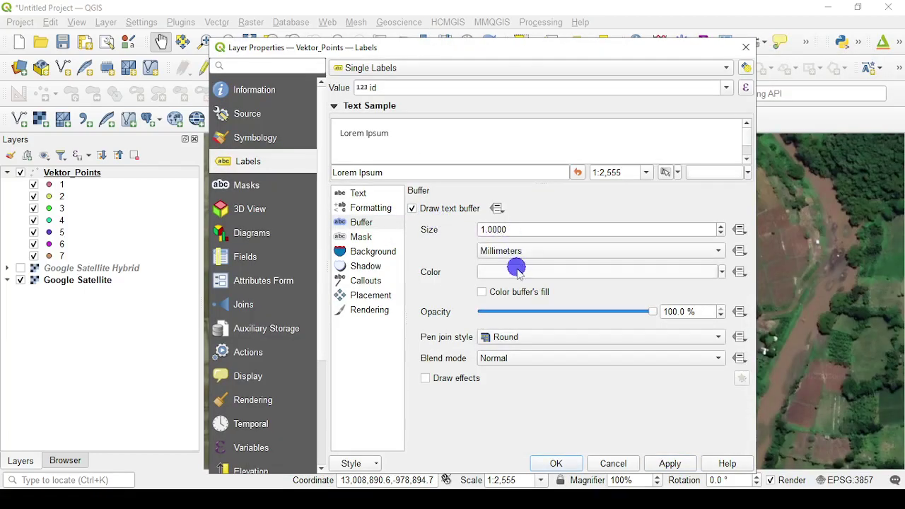
drag(506, 230, 434, 230)
text(.5)
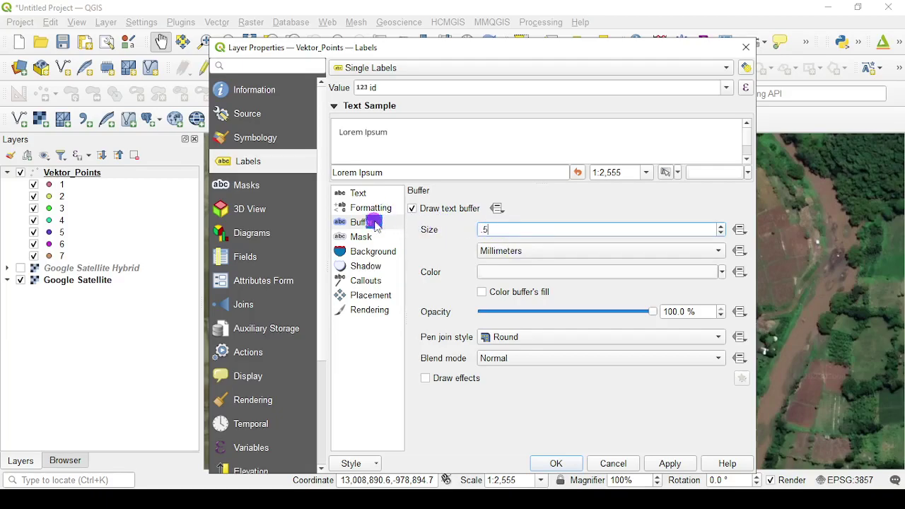
Choose a bolder font style for the Vektor_Points labels and apply the label settings
click(360, 193)
click(491, 234)
click(487, 249)
click(675, 464)
click(556, 463)
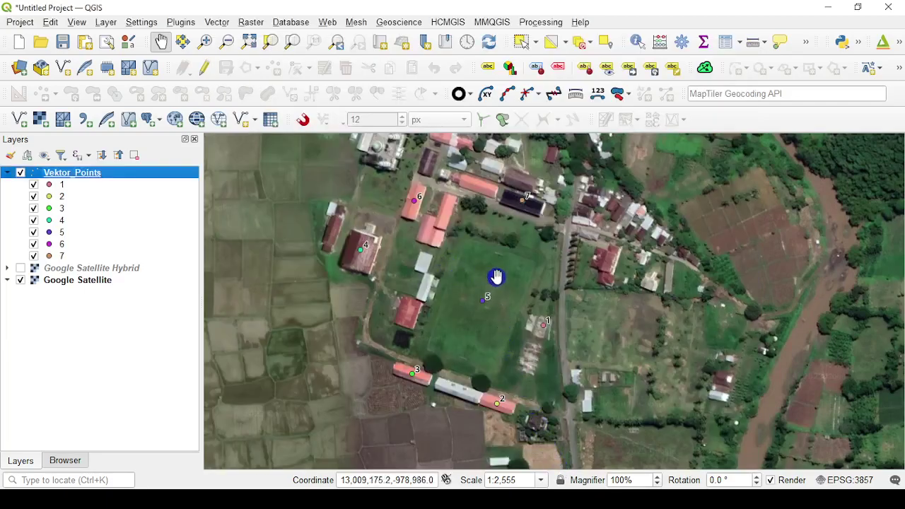
drag(496, 278, 460, 268)
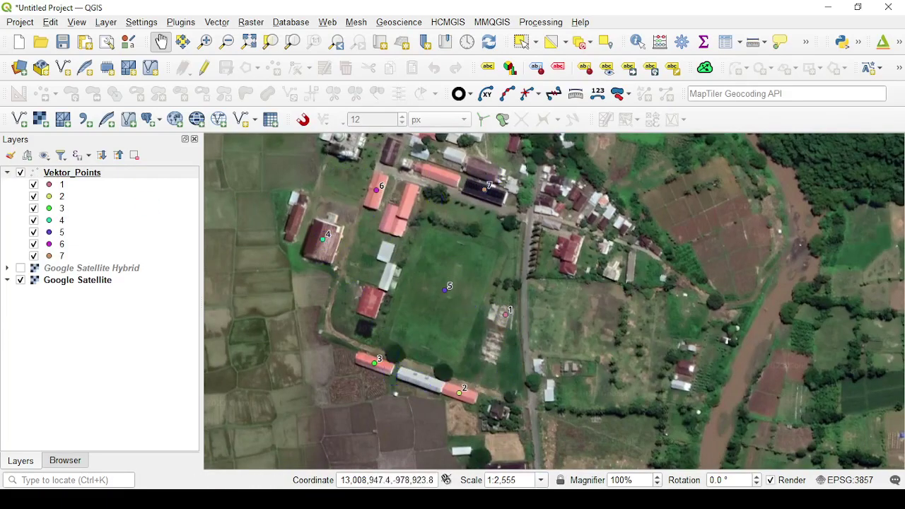
click(81, 175)
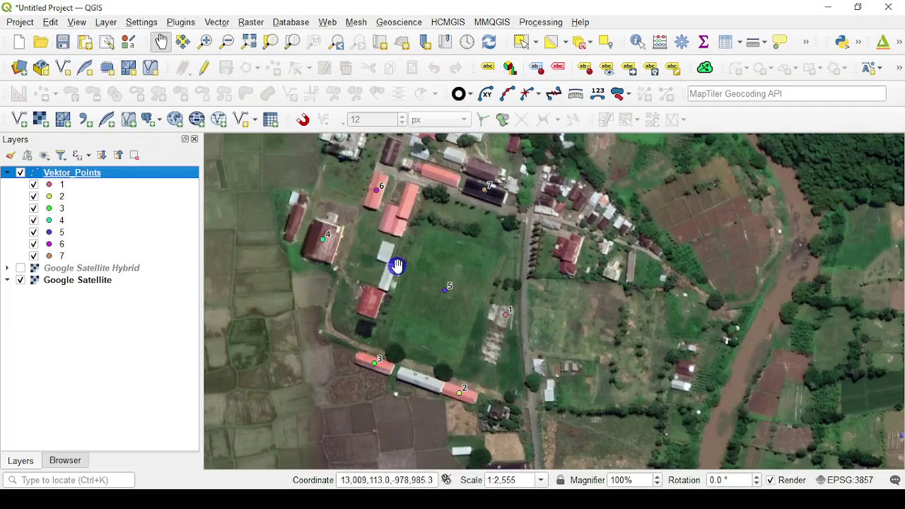
drag(393, 262, 413, 270)
Save the project to the Desktop as a QGZ file named "Pengenalan Data Spasial - Vektor"
click(60, 42)
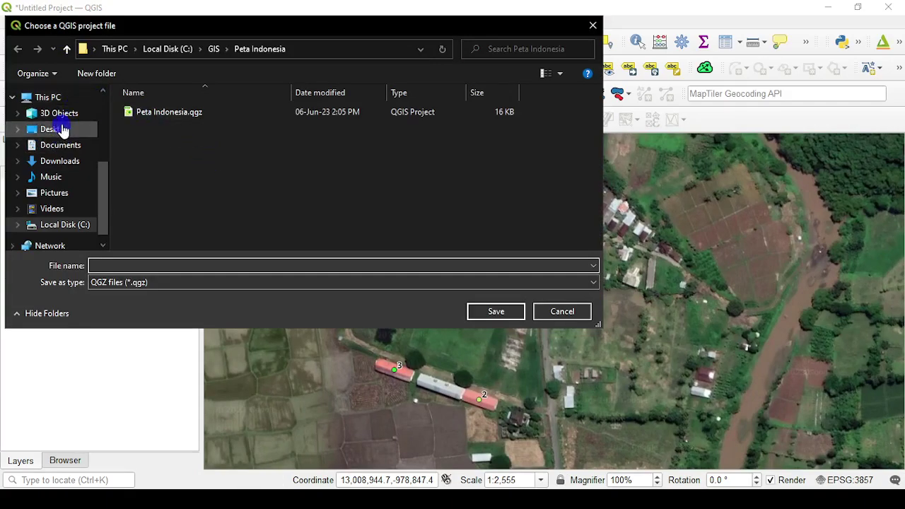
click(58, 129)
click(202, 266)
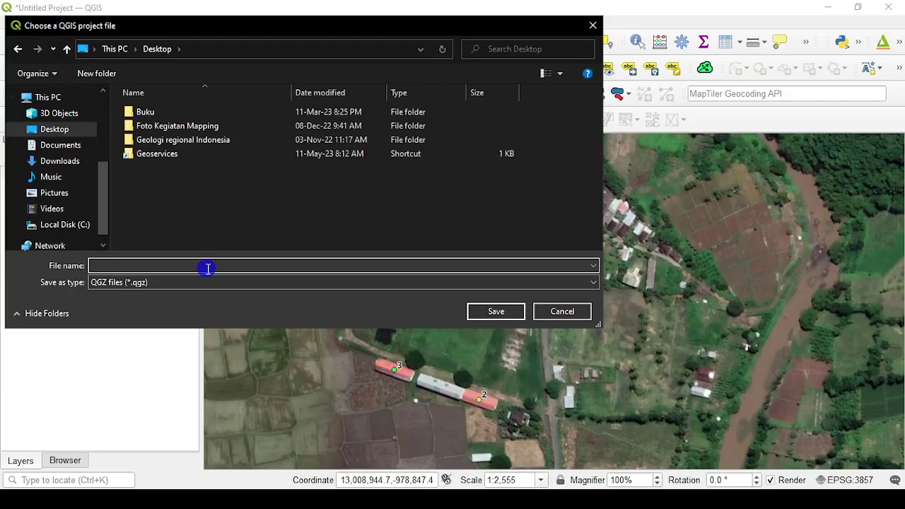
text(V)
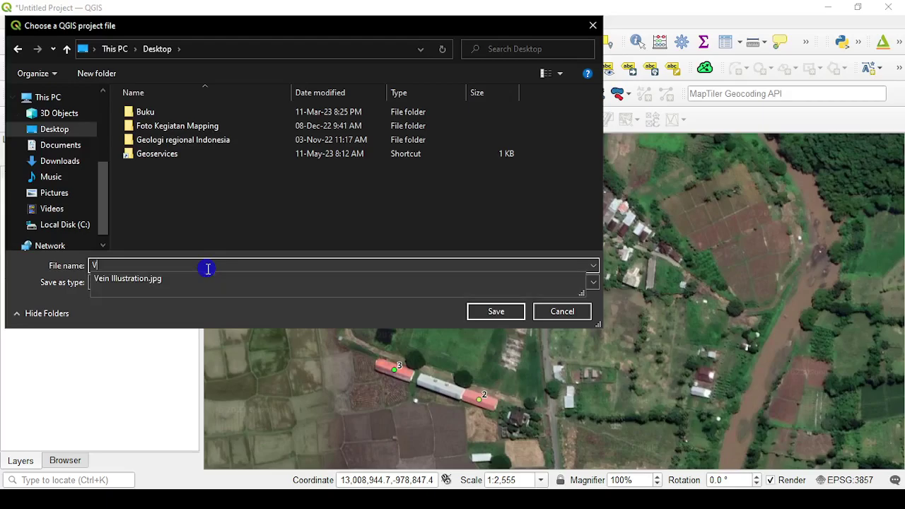
text(etor)
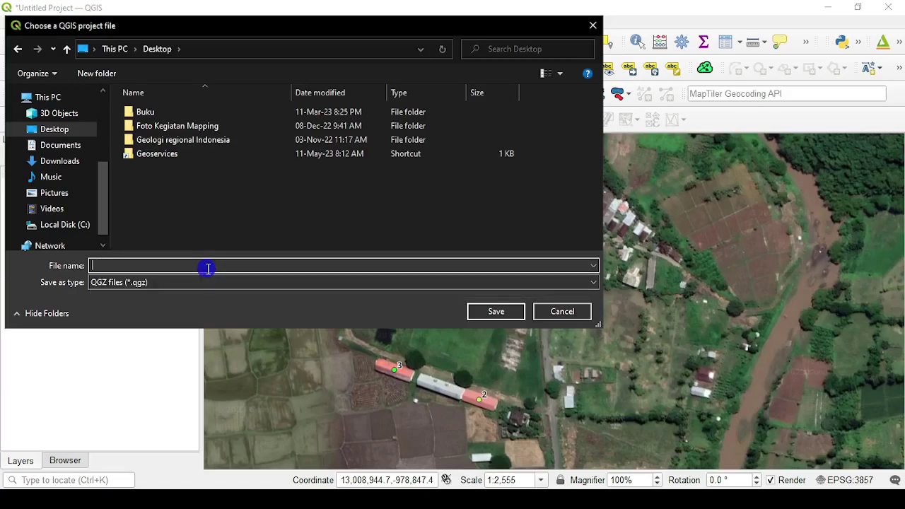
text(Pengenalan Data Spasial - Vekto)
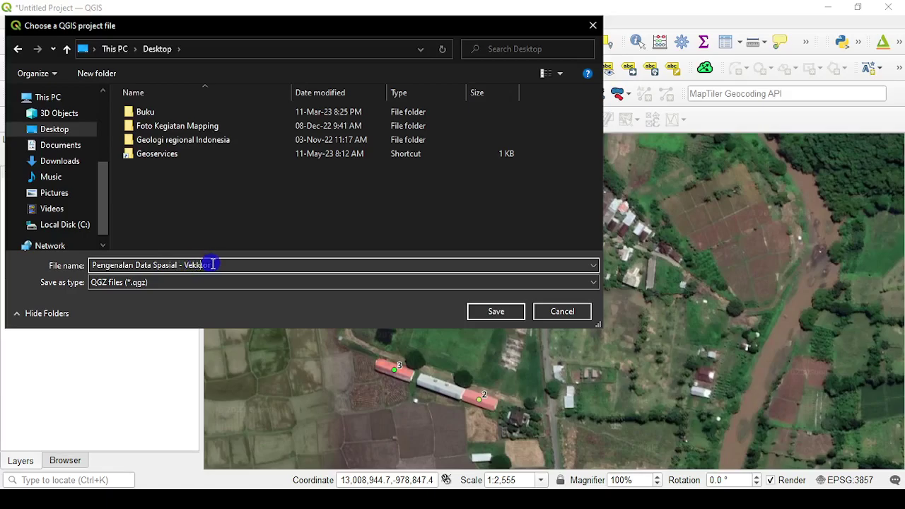
click(241, 265)
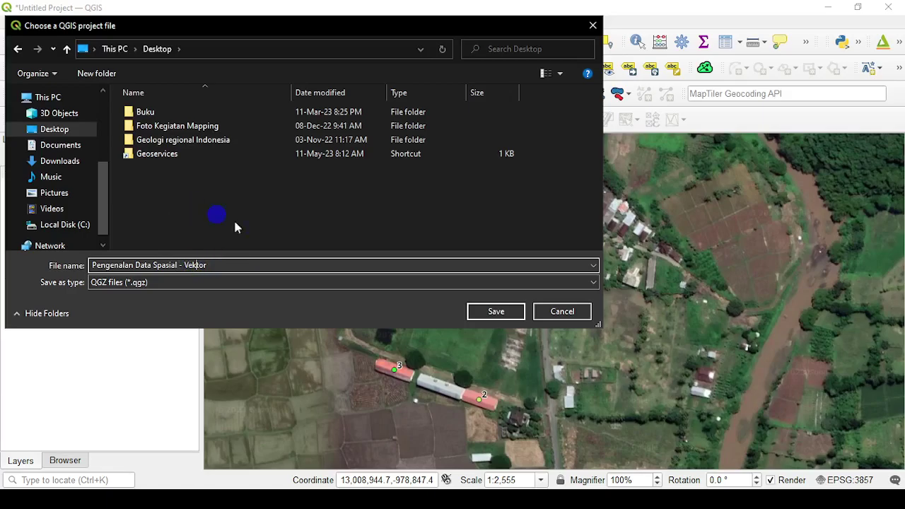
click(519, 313)
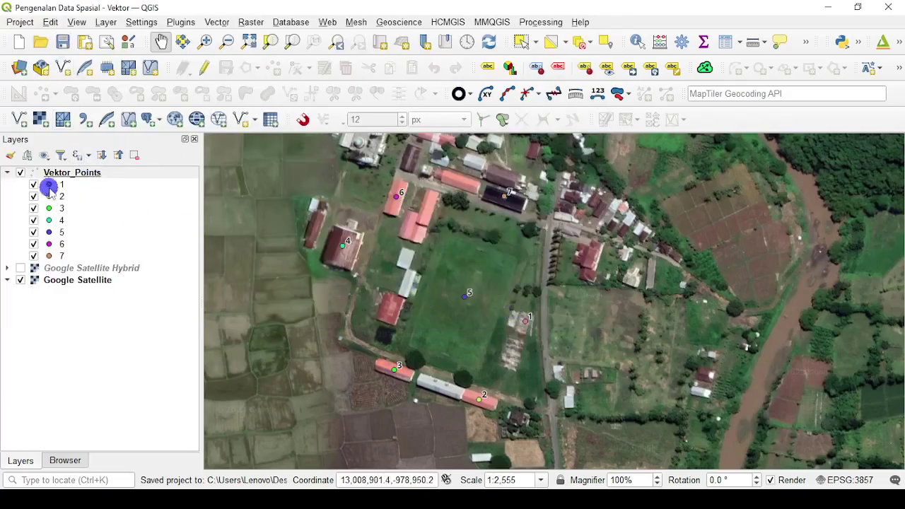
Hide and reshow Vektor_Points, and briefly show the Google Satellite Hybrid layer to compare the points with its place labels
click(21, 172)
click(21, 172)
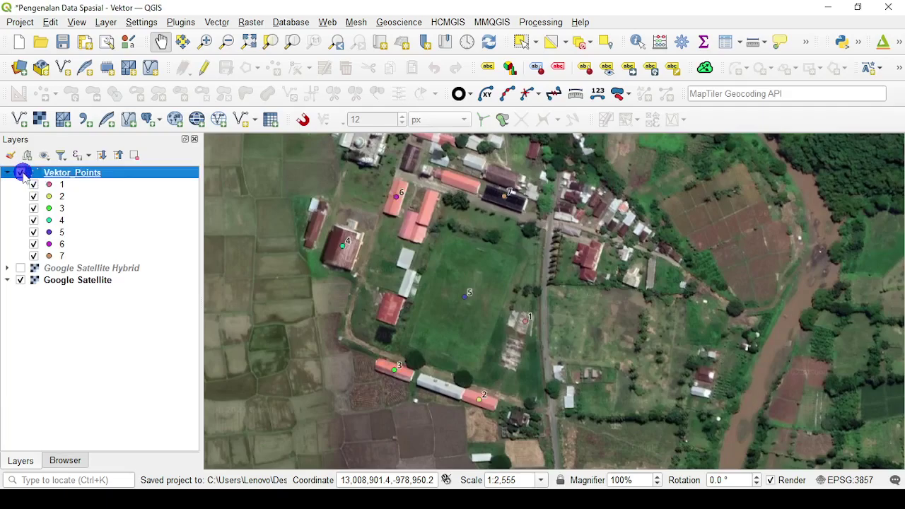
click(21, 268)
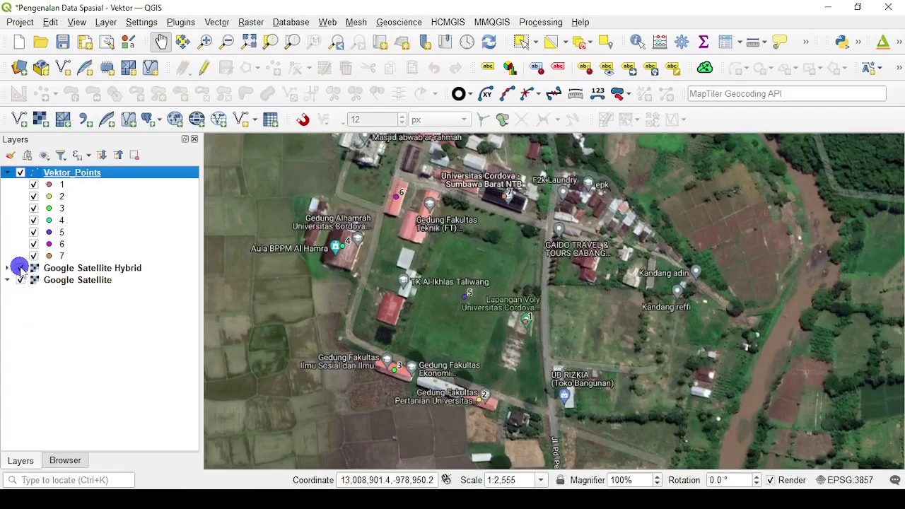
click(20, 268)
Hide the Google Satellite basemap and examine the labeled Vektor_Points on a blank background
scroll(360, 269, down, 3)
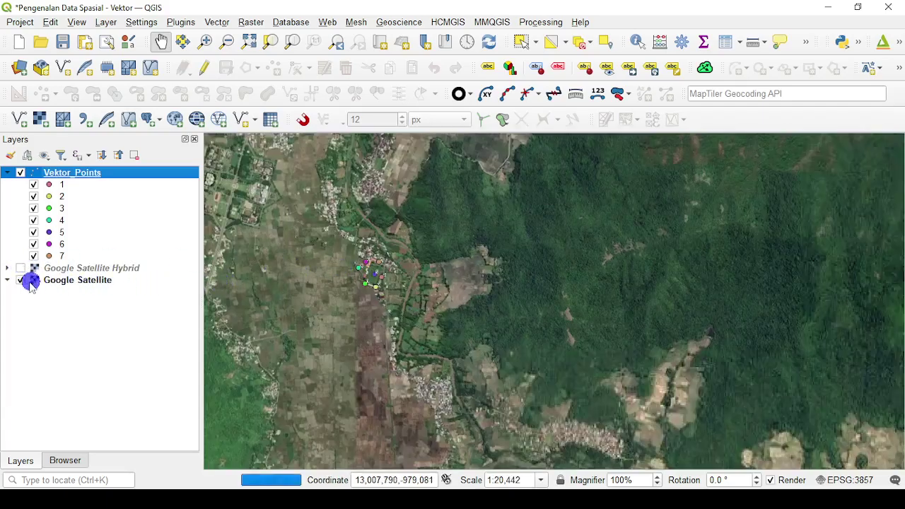
click(21, 280)
scroll(354, 268, up, 2)
drag(358, 273, 402, 264)
scroll(389, 277, up, 1)
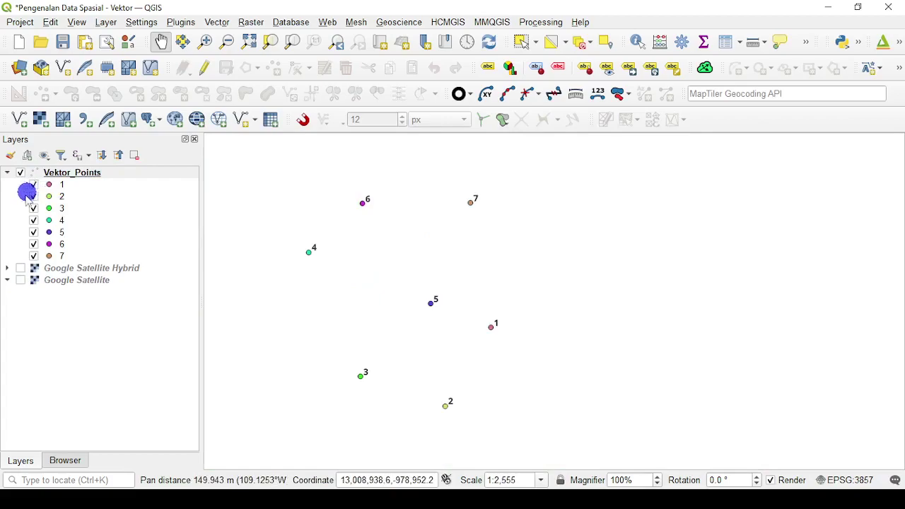